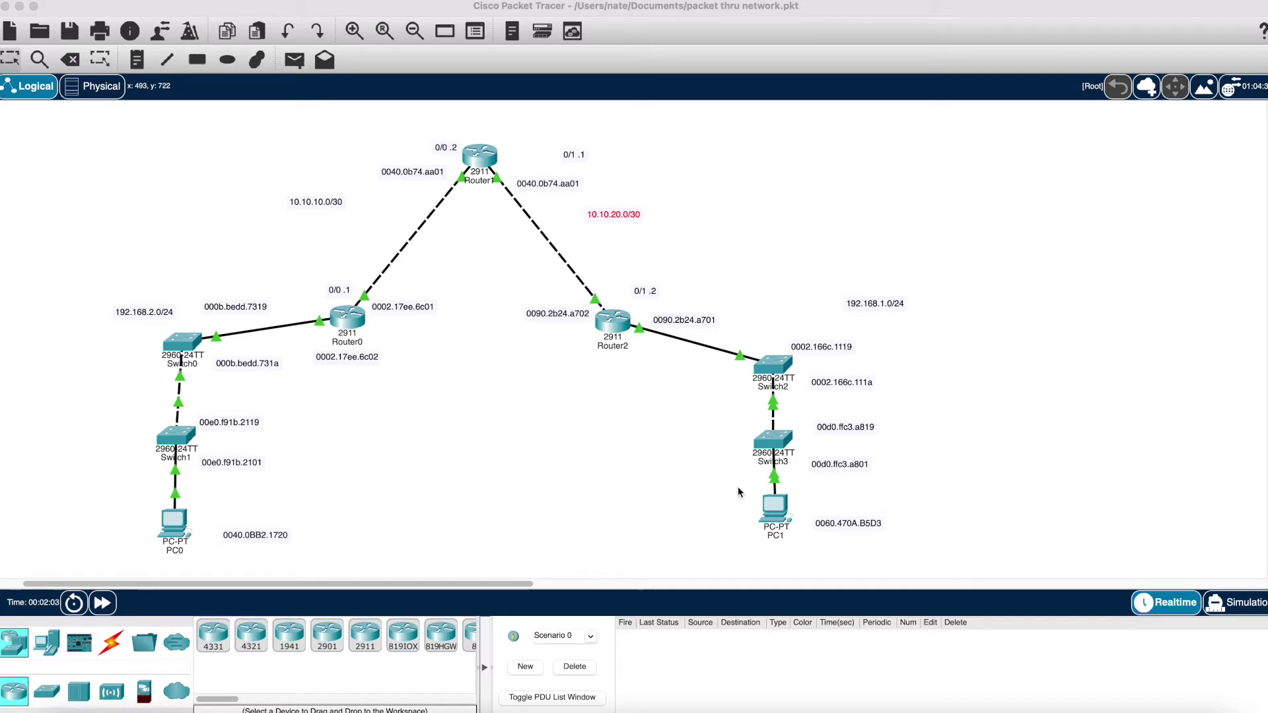
Run ipconfig in PC0's command prompt and check its IPv4 address
{"action": "left_click", "coordinate": [614, 448]}
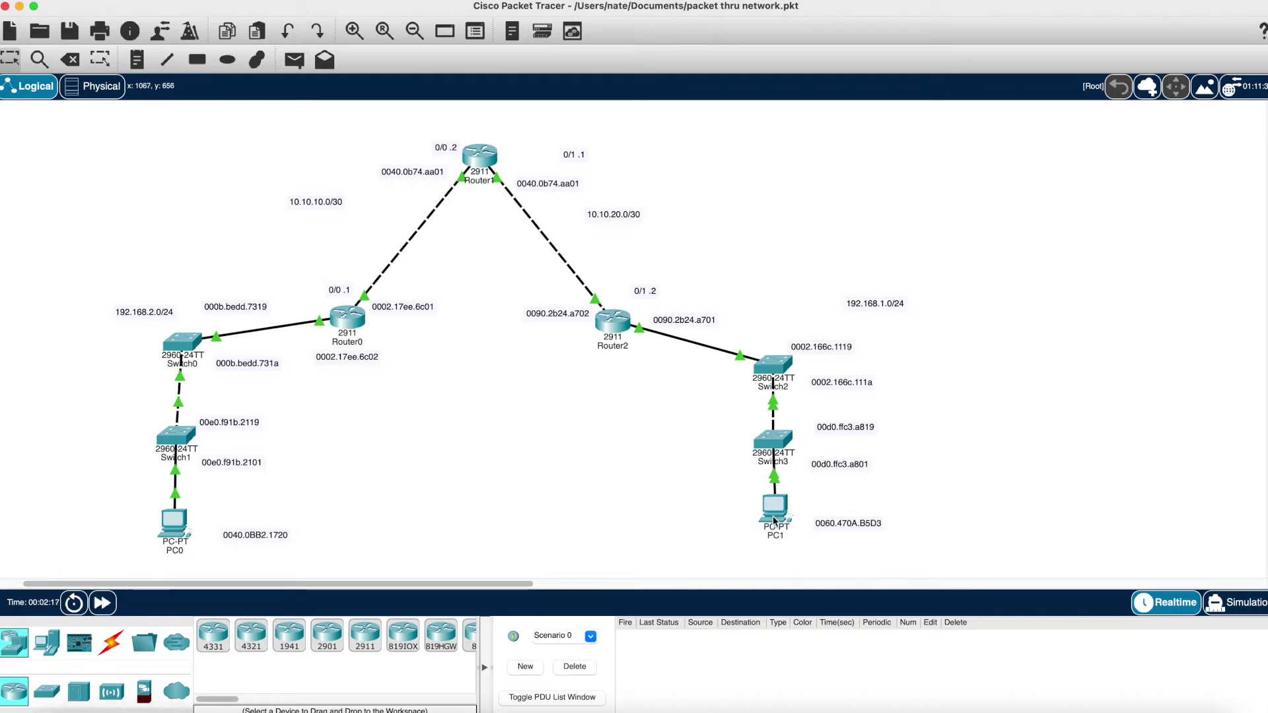
{"action": "mouse_move", "coordinate": [775, 520]}
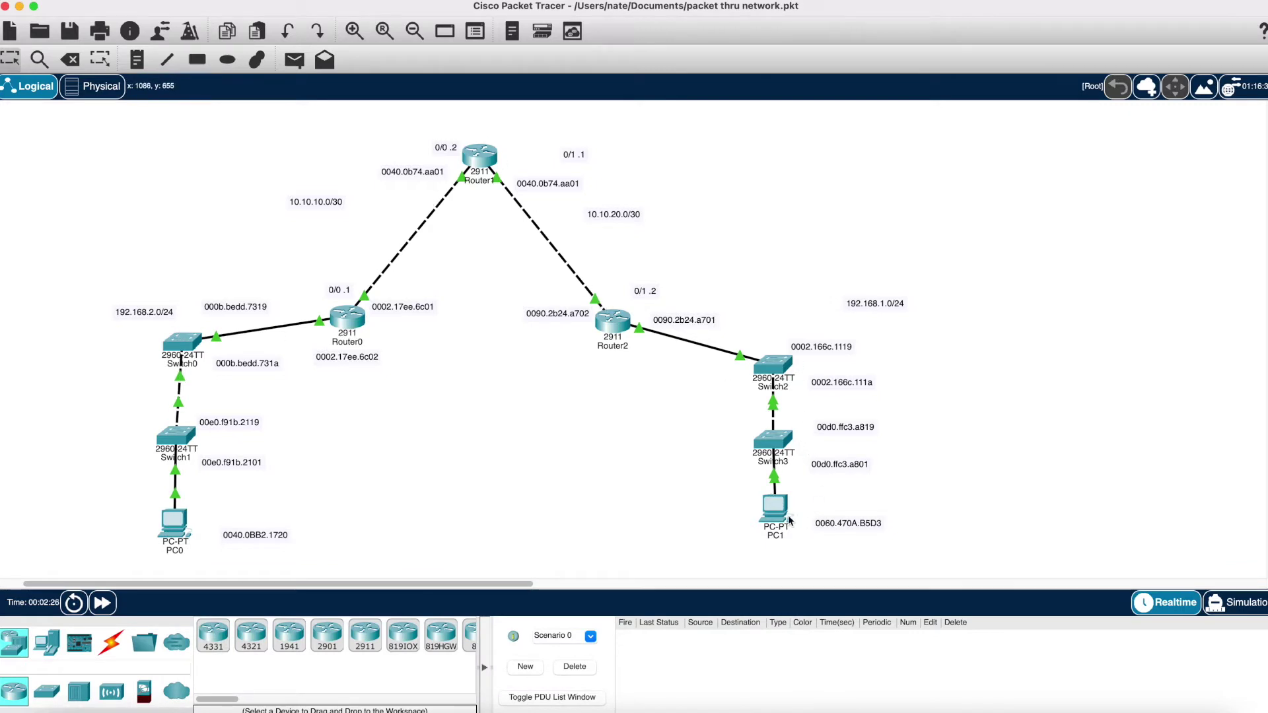
{"action": "left_click", "coordinate": [171, 538]}
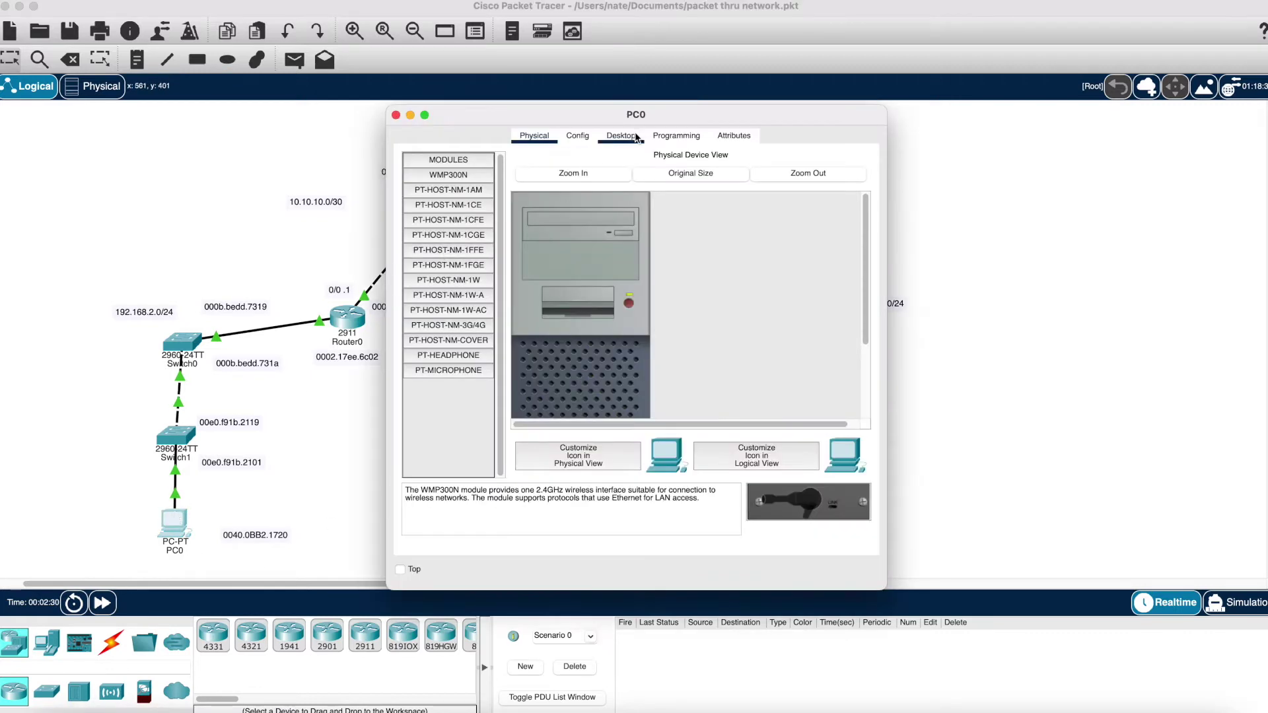
{"action": "left_click", "coordinate": [620, 136]}
{"action": "left_click", "coordinate": [686, 212]}
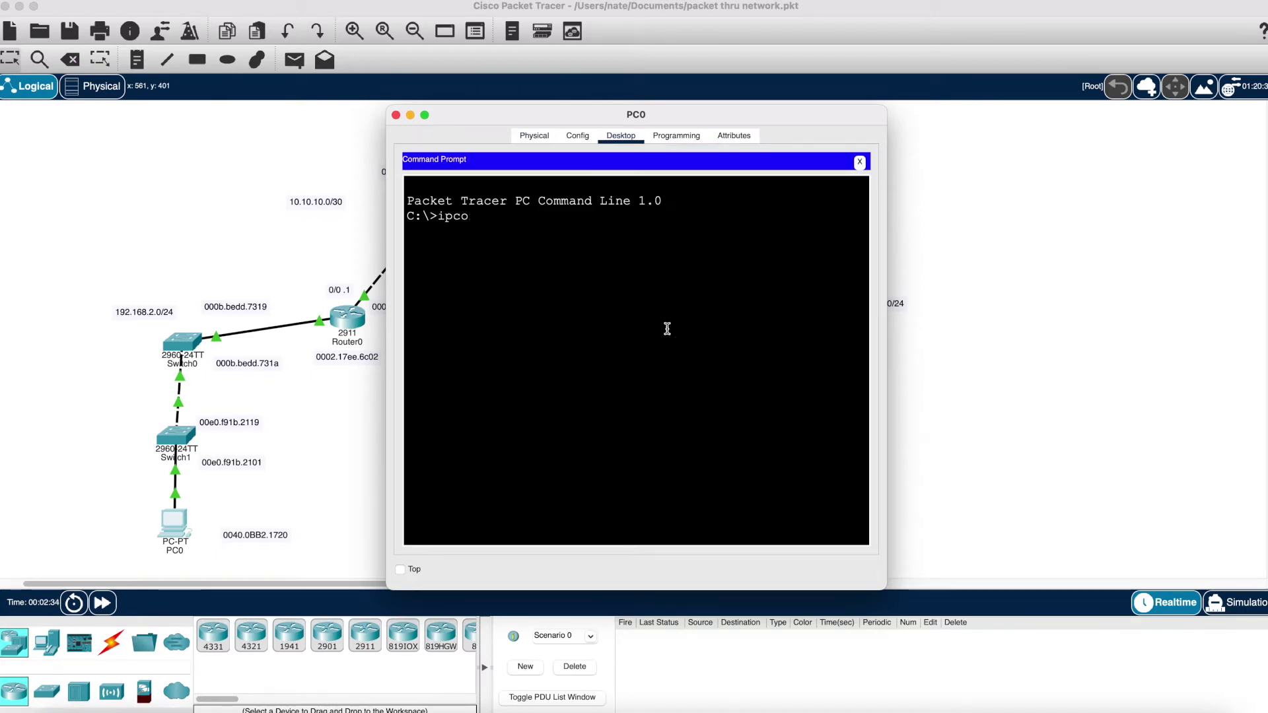
{"action": "type", "text": "ipconfig"}
{"action": "key", "text": "Return"}
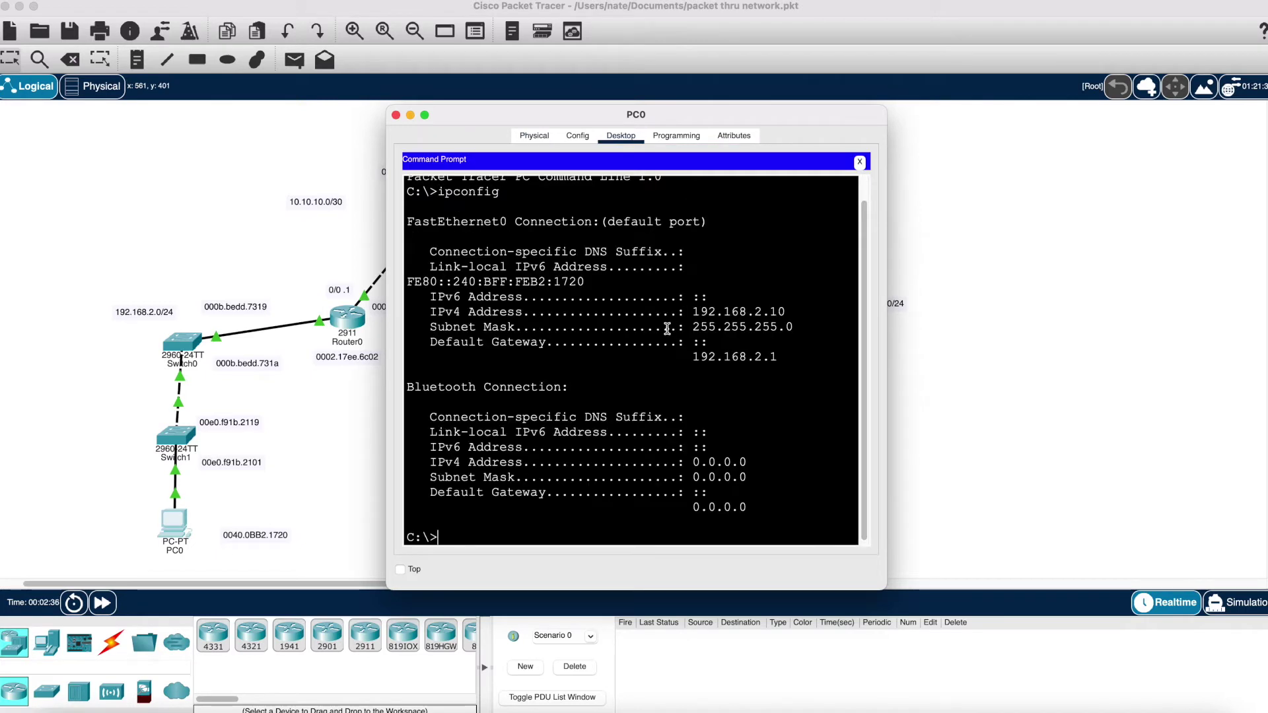
{"action": "left_click_drag", "start_coordinate": [788, 311], "coordinate": [733, 308]}
{"action": "left_click", "coordinate": [1009, 360]}
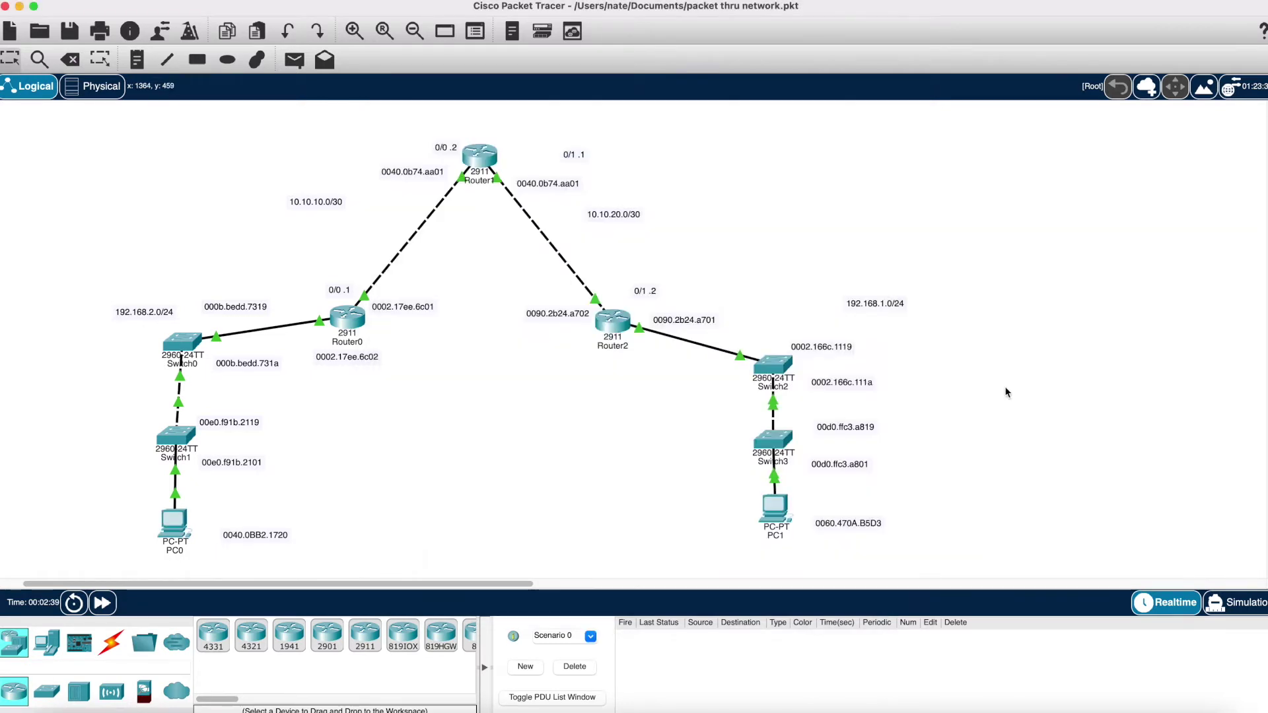
Run ipconfig in PC1's command prompt, check its IPv4 address, and close the PC1 window
{"action": "double_click", "coordinate": [781, 515]}
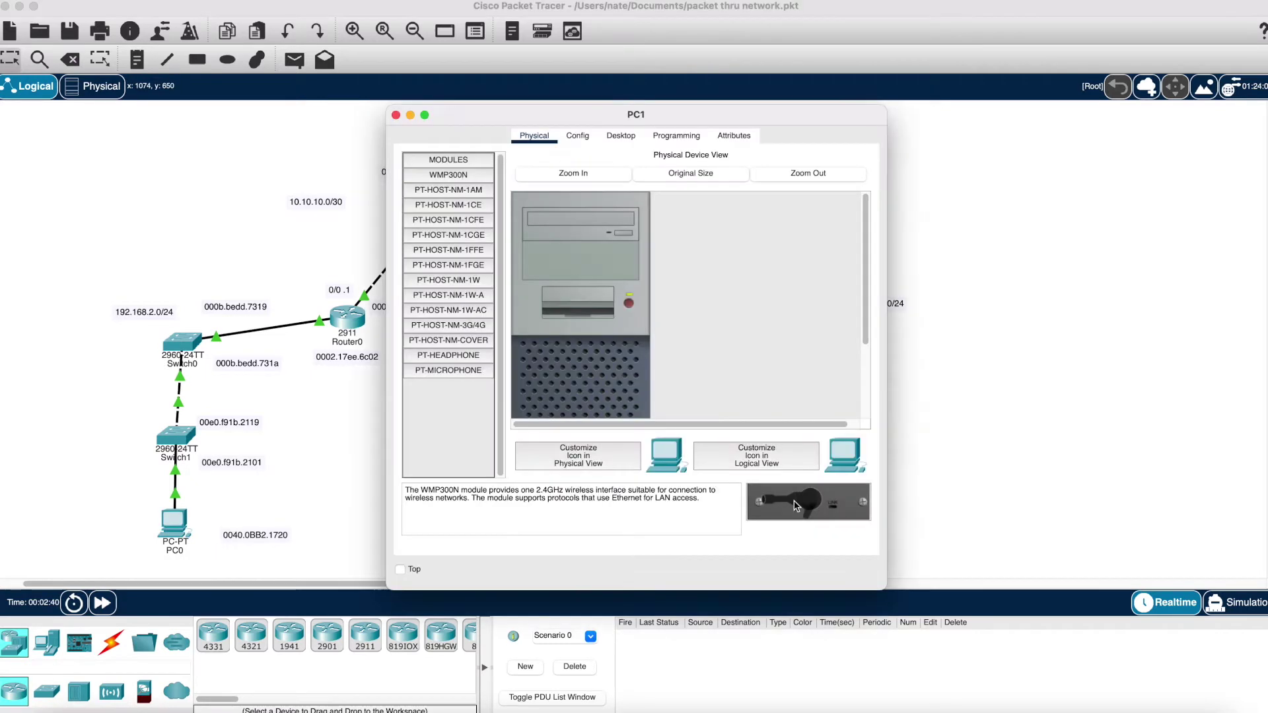
{"action": "left_click", "coordinate": [621, 135]}
{"action": "left_click", "coordinate": [696, 226]}
{"action": "type", "text": "ipc"}
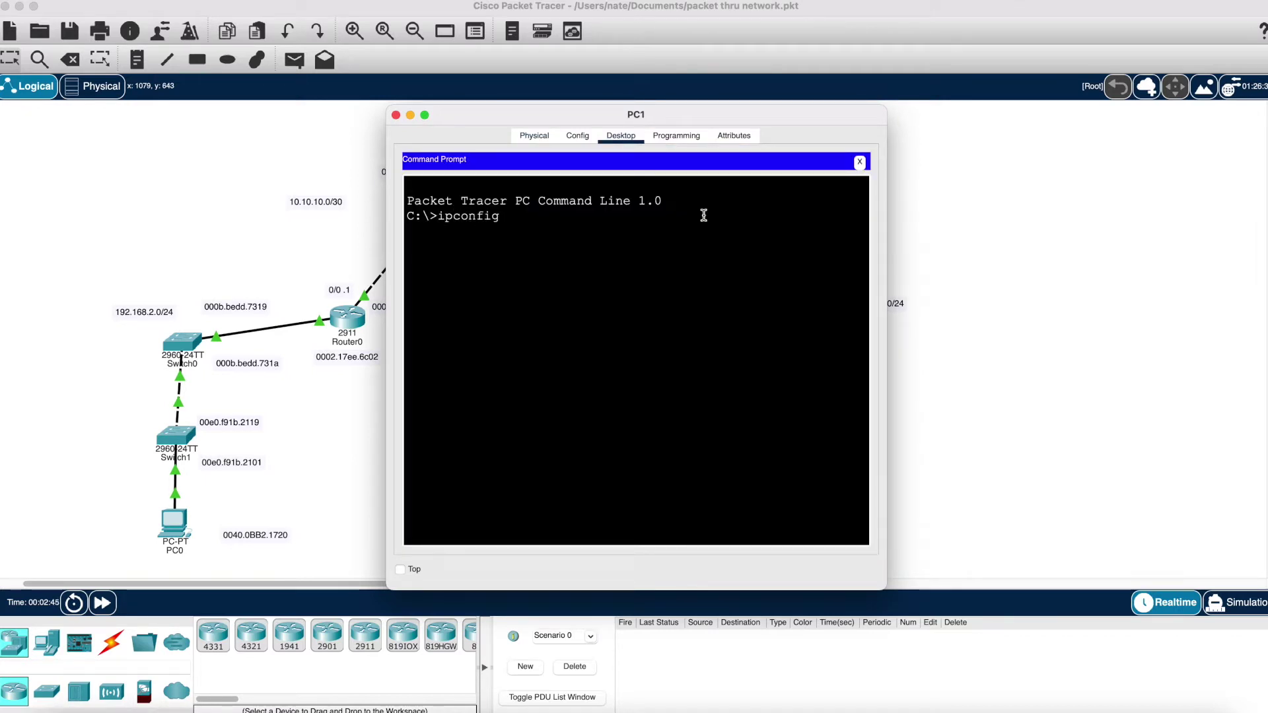
{"action": "type", "text": "onfig"}
{"action": "key", "text": "Return"}
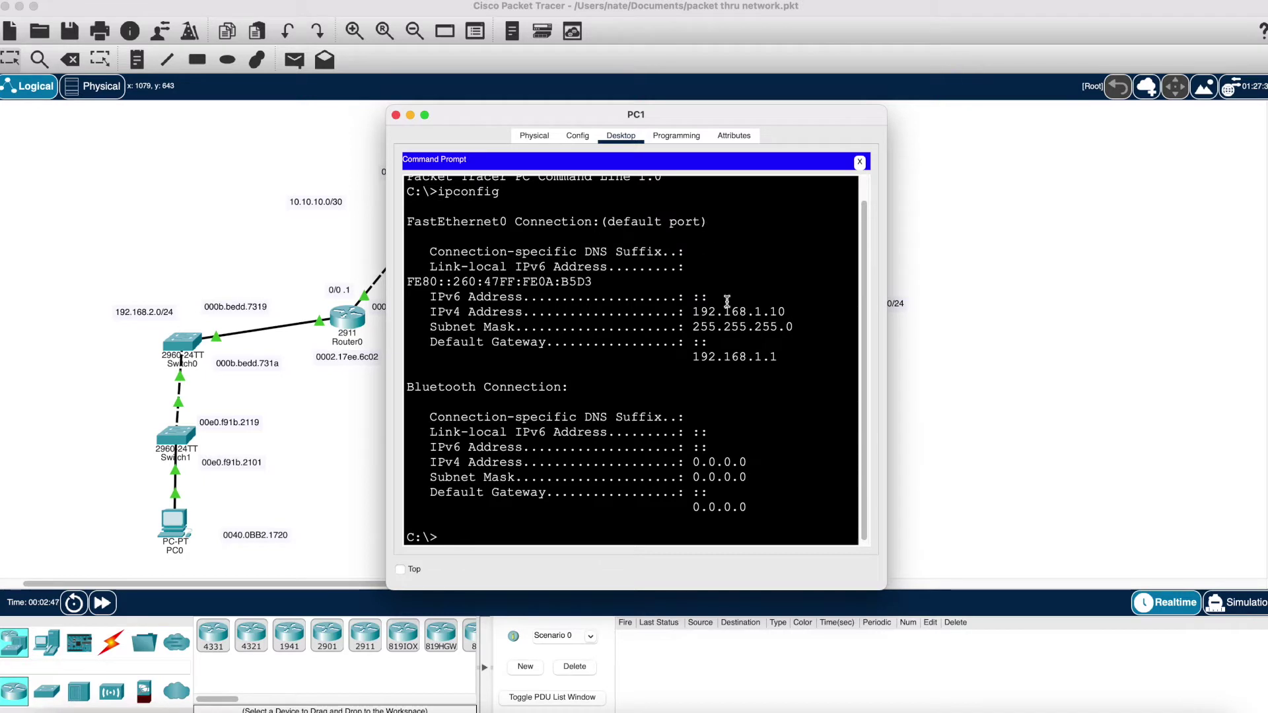
{"action": "left_click_drag", "start_coordinate": [740, 312], "coordinate": [787, 312]}
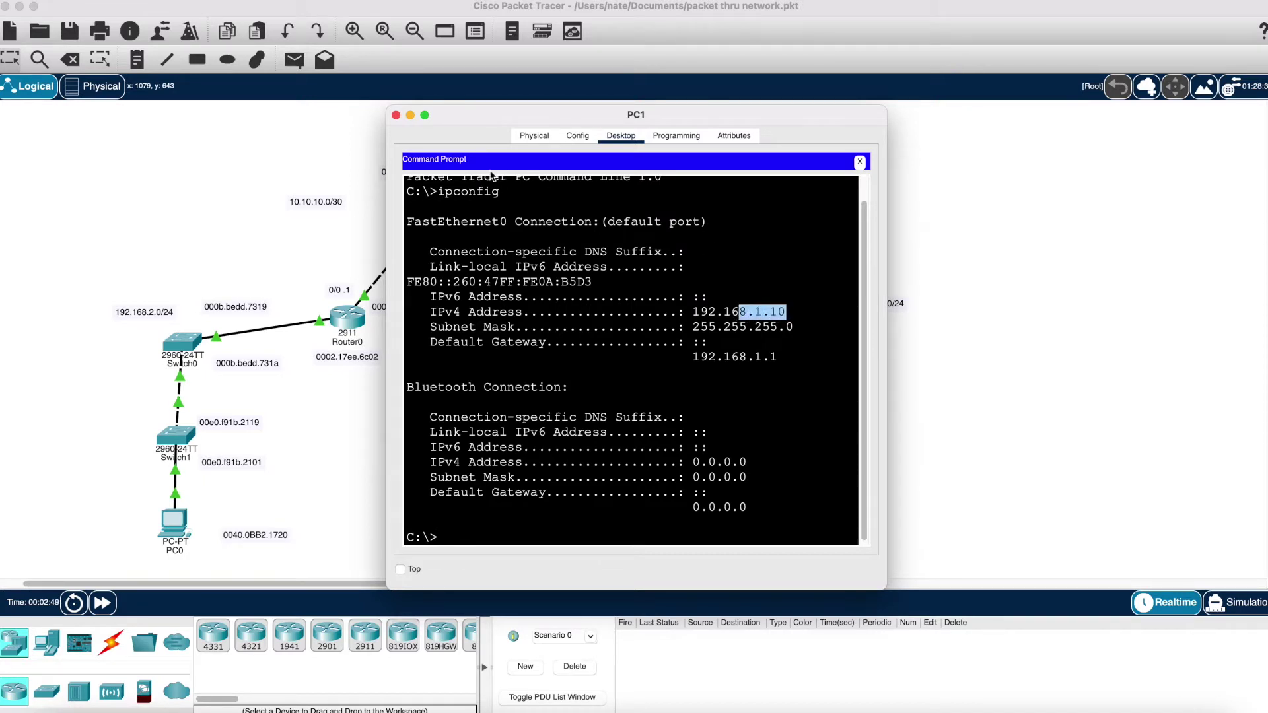
{"action": "left_click_drag", "start_coordinate": [432, 116], "coordinate": [626, 123]}
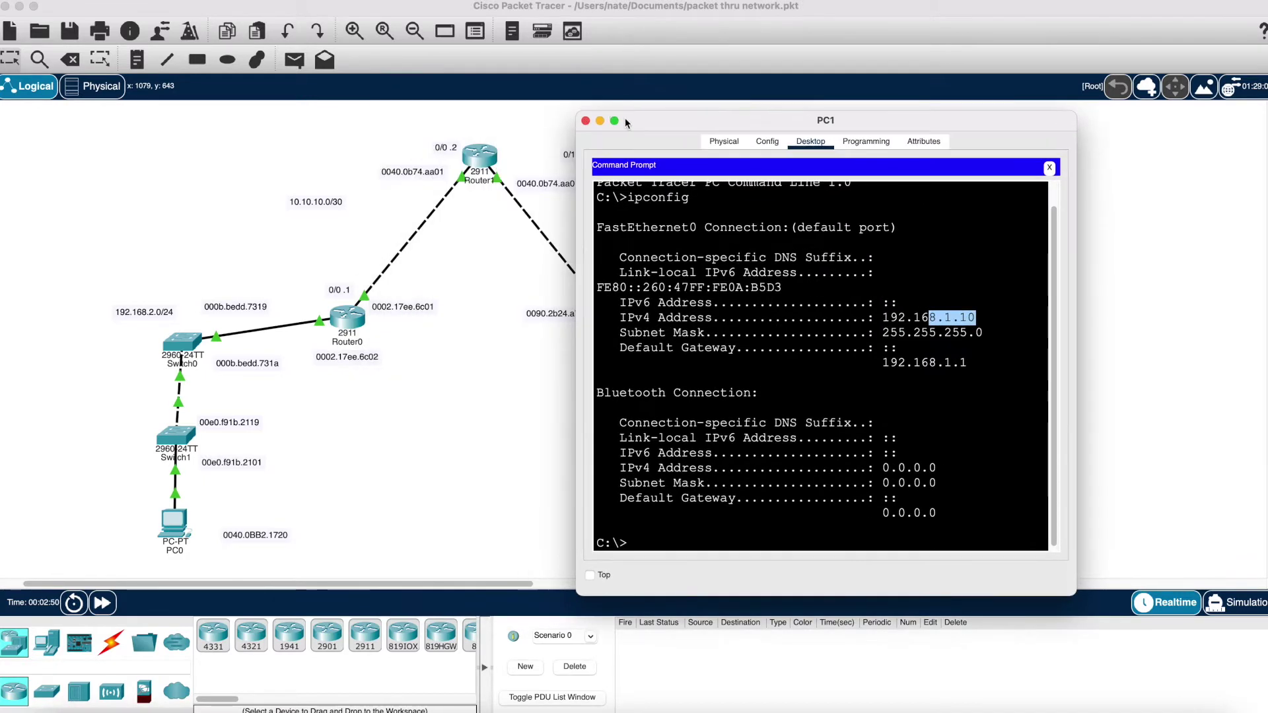
{"action": "left_click", "coordinate": [585, 121]}
Ping 192.168.1.10 from PC0's command prompt, let the replies come in, and close the PC0 window
{"action": "left_click", "coordinate": [177, 524]}
{"action": "left_click", "coordinate": [632, 327]}
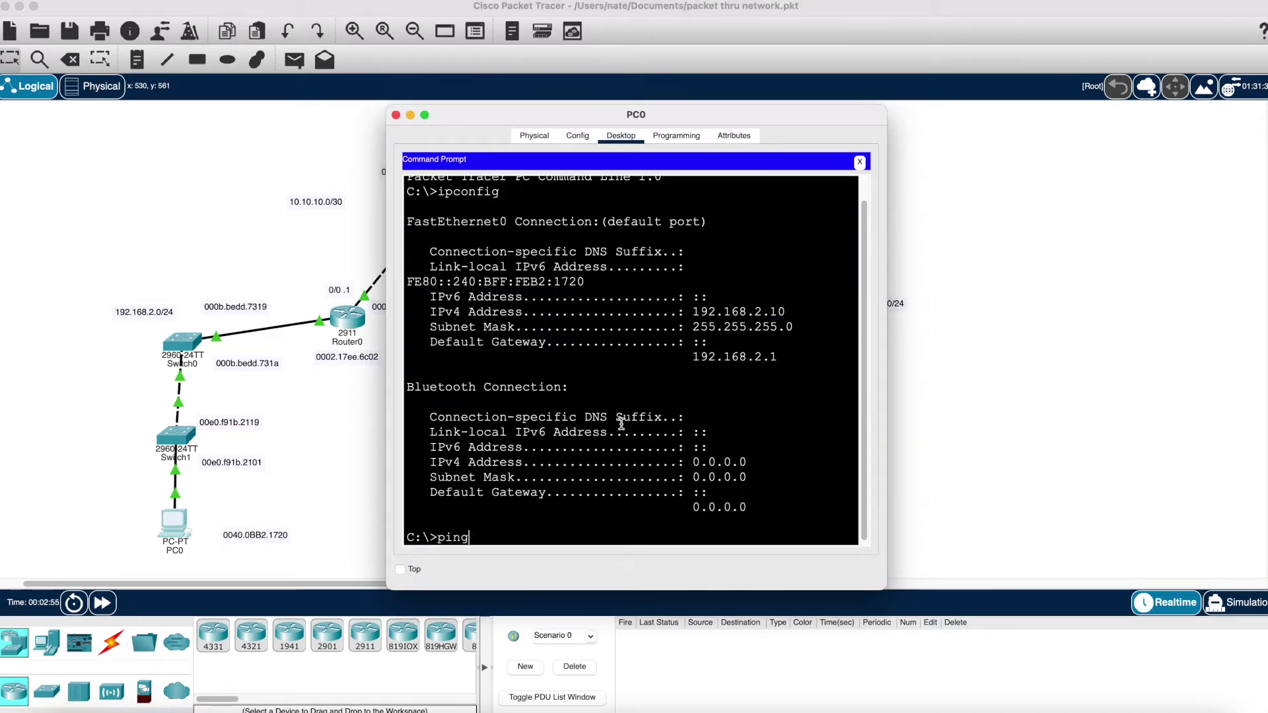
{"action": "left_click_drag", "start_coordinate": [675, 109], "coordinate": [422, 115]}
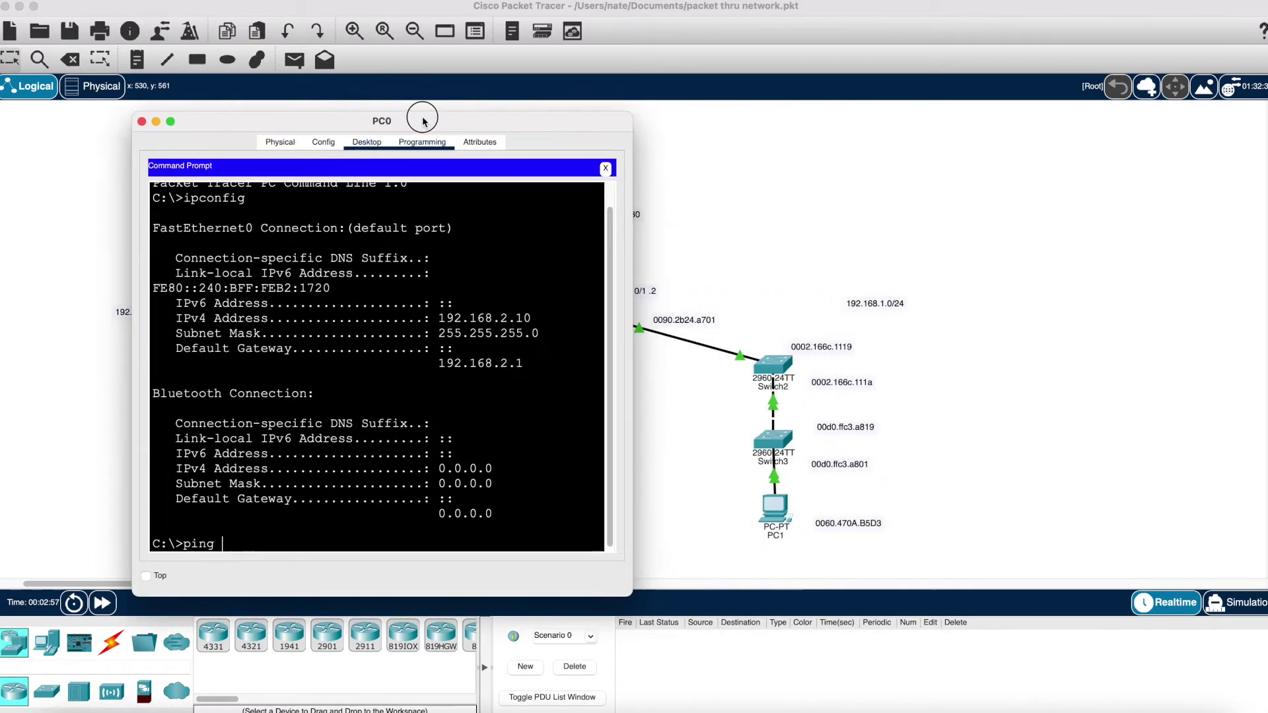
{"action": "type", "text": "19"}
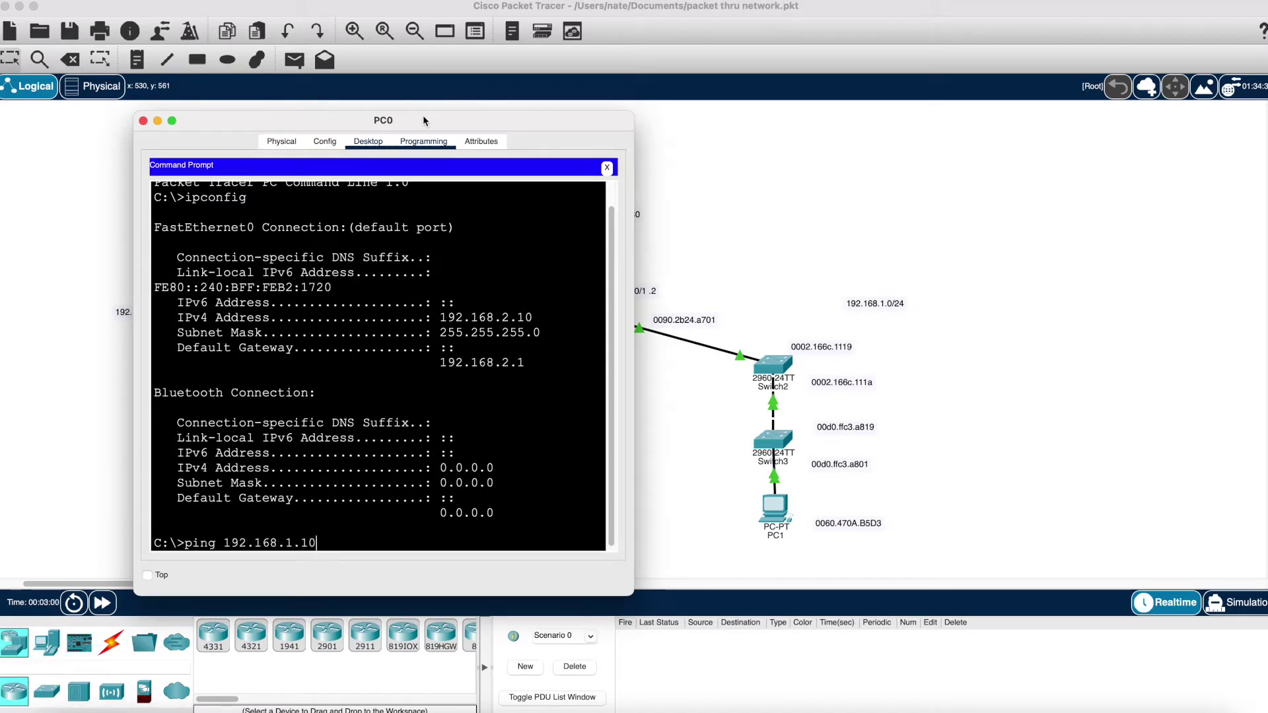
{"action": "type", "text": "2.168.1.10"}
{"action": "key", "text": "Return"}
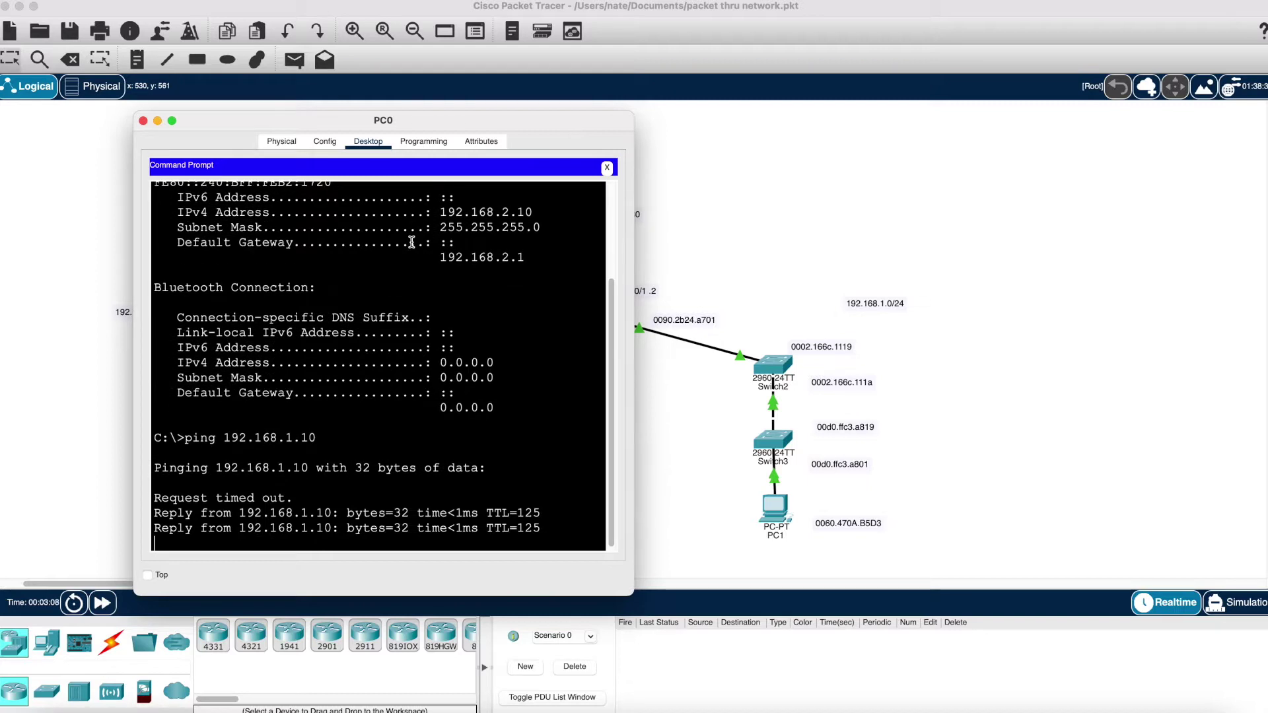
{"action": "left_click", "coordinate": [143, 120]}
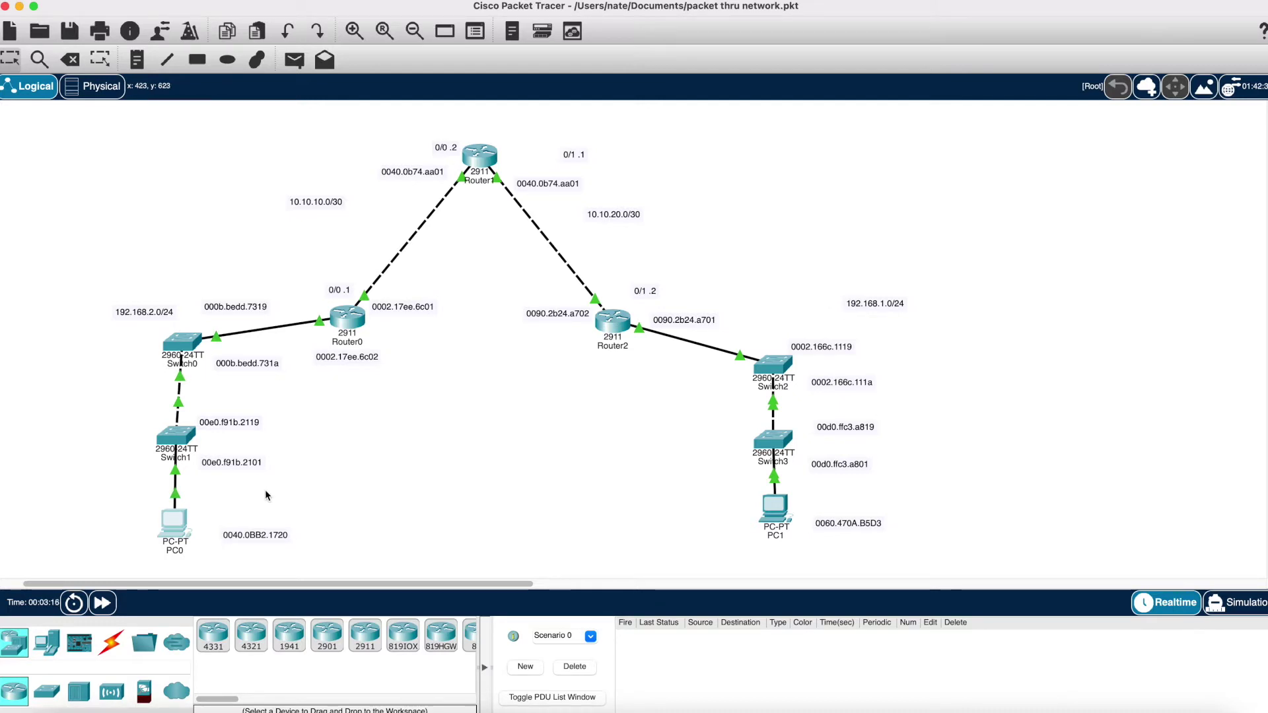
Move the 0040.0BB2.1720 label closer to PC0 and switch the network to Simulation mode
{"action": "left_click_drag", "start_coordinate": [255, 538], "coordinate": [240, 542]}
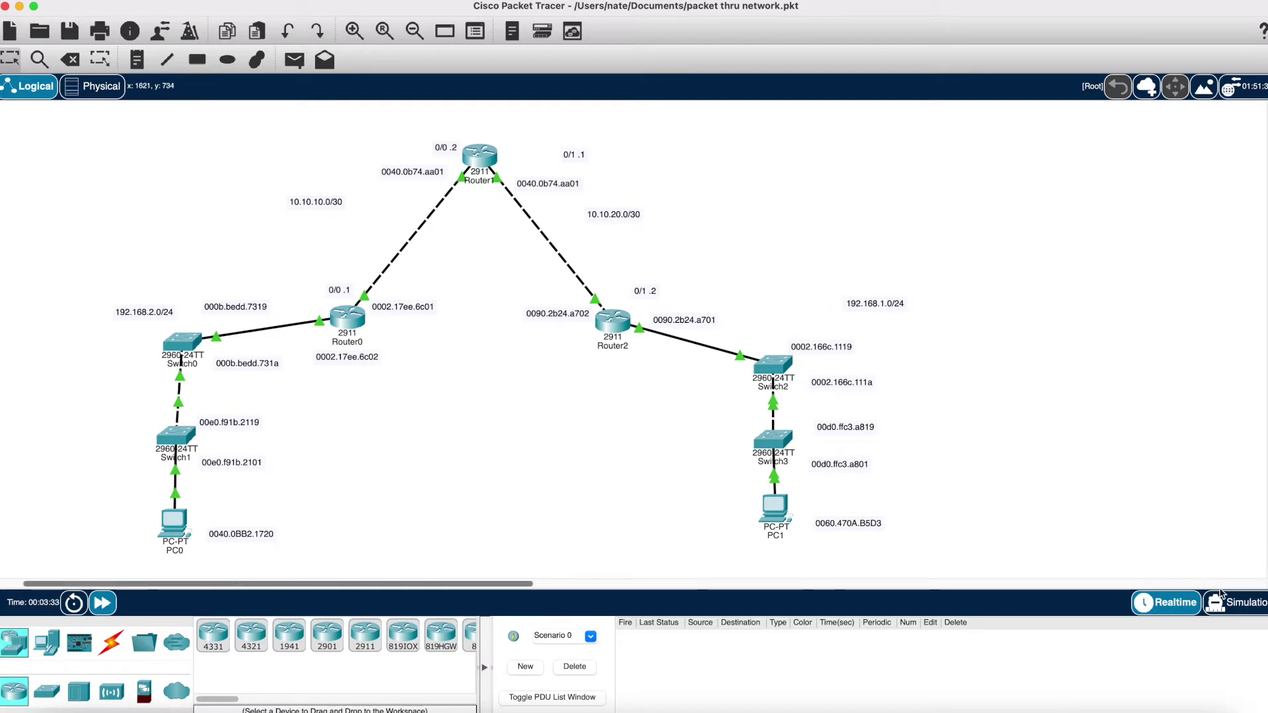
{"action": "left_click", "coordinate": [1233, 602]}
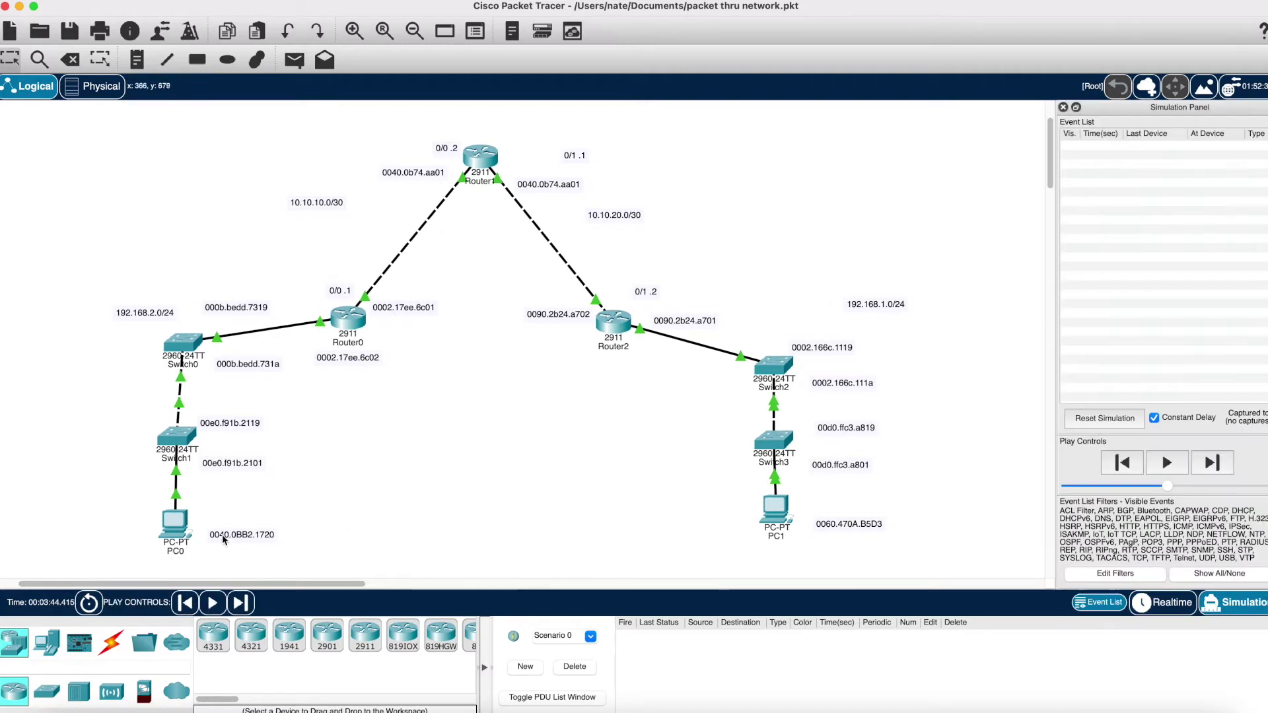
Repeat the ping to 192.168.1.10 from PC0's command prompt and close the PC0 window
{"action": "left_click", "coordinate": [175, 523]}
{"action": "left_click", "coordinate": [708, 182]}
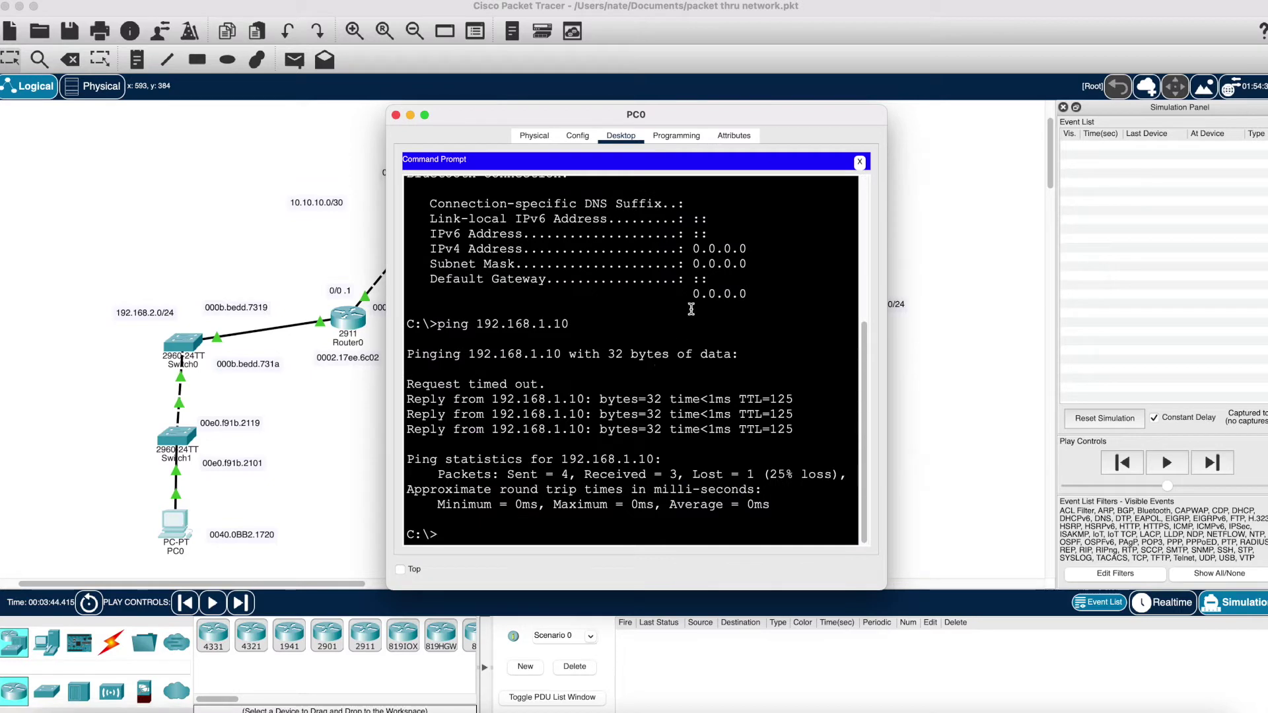
{"action": "key", "text": "Up"}
{"action": "key", "text": "Return"}
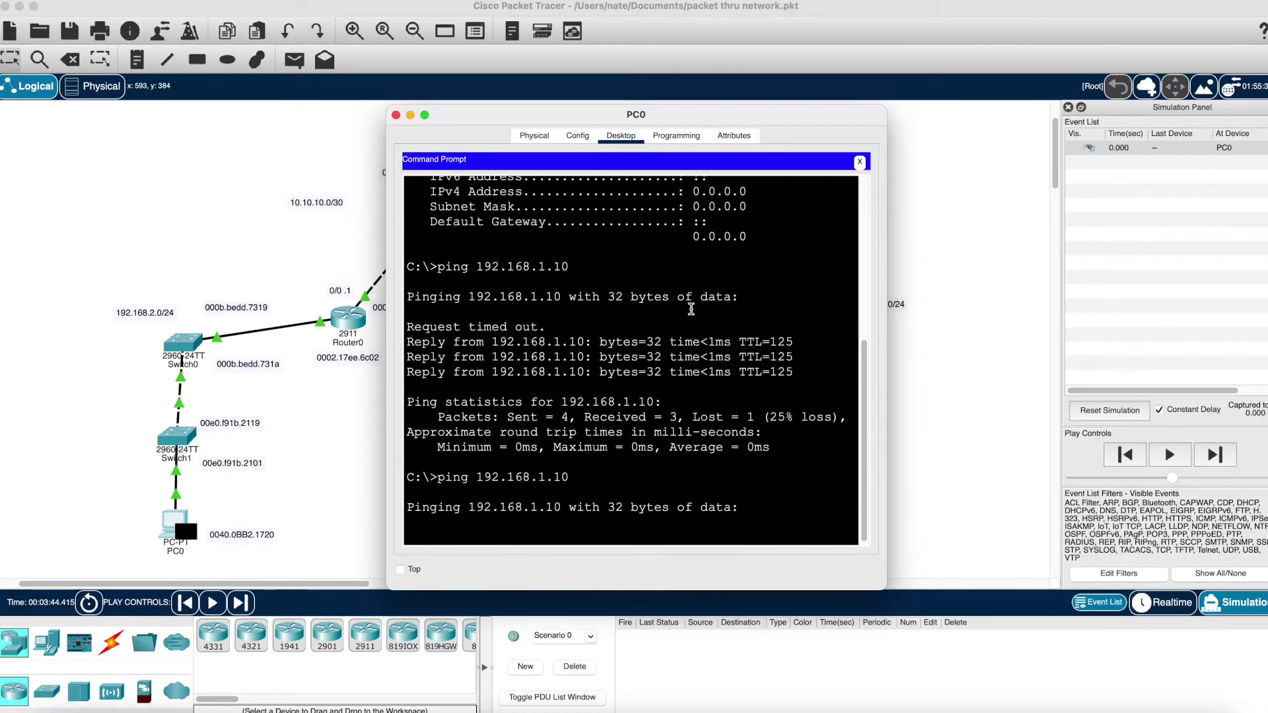
{"action": "left_click", "coordinate": [395, 115]}
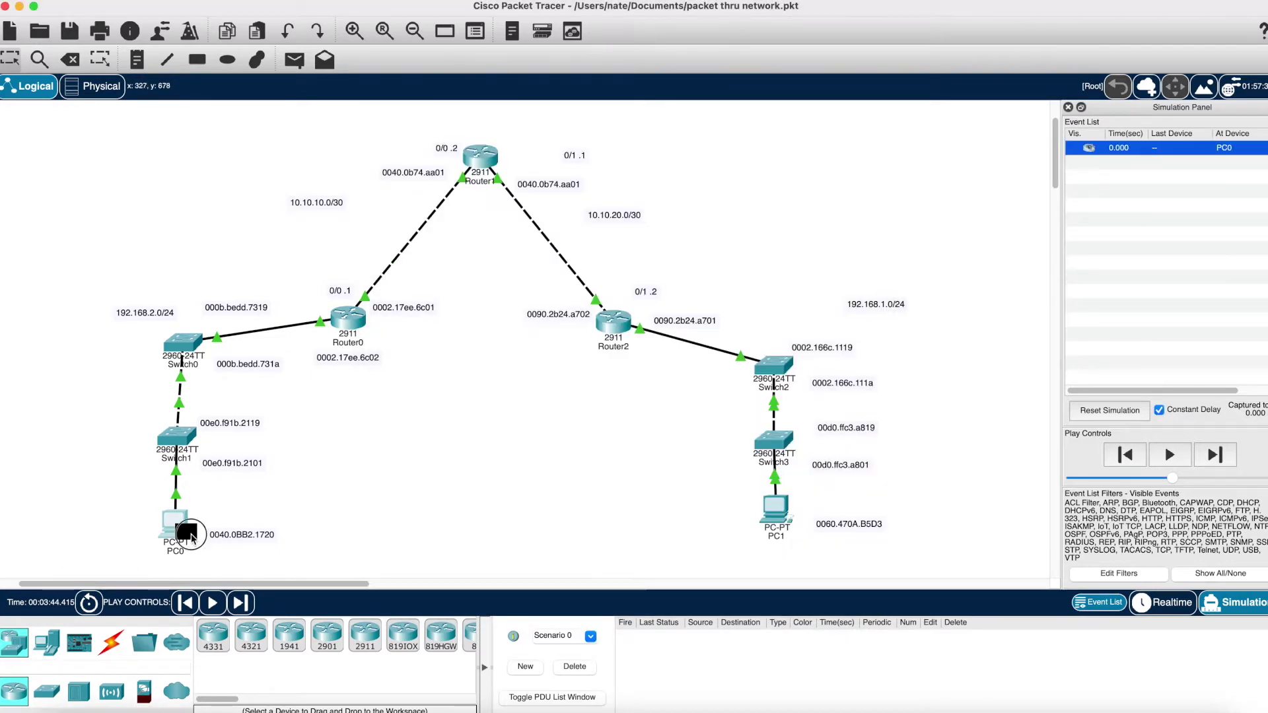
Open the outbound PDU details of the packet at PC0, enlarge the window, and compare its addresses with the topology labels
{"action": "left_click", "coordinate": [185, 530]}
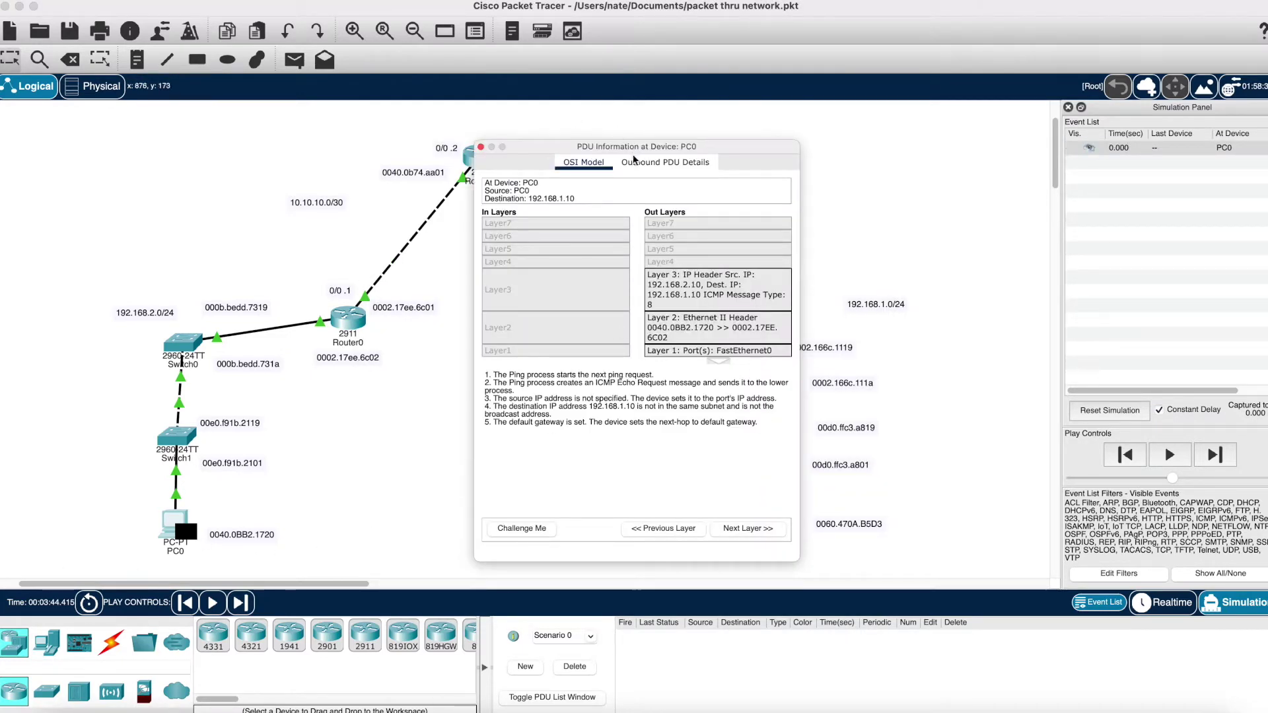
{"action": "left_click", "coordinate": [663, 162]}
{"action": "left_click_drag", "start_coordinate": [801, 564], "coordinate": [1100, 580]}
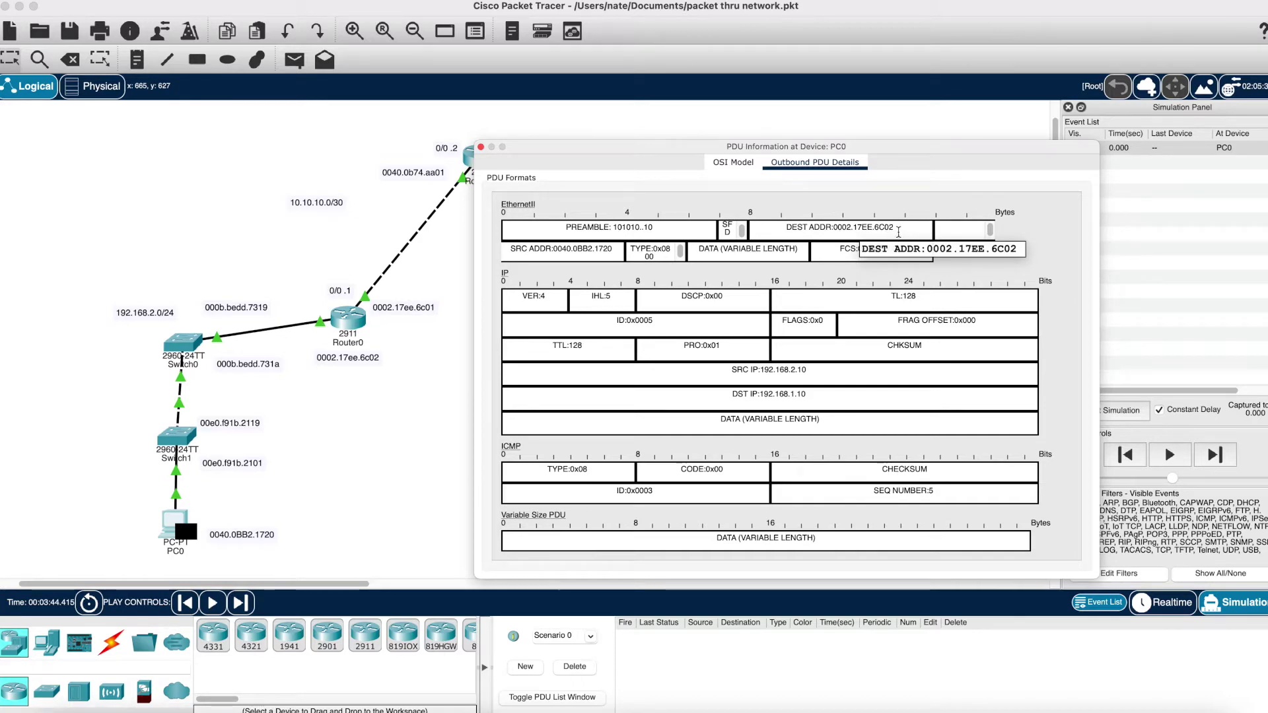
{"action": "left_click_drag", "start_coordinate": [685, 157], "coordinate": [381, 554]}
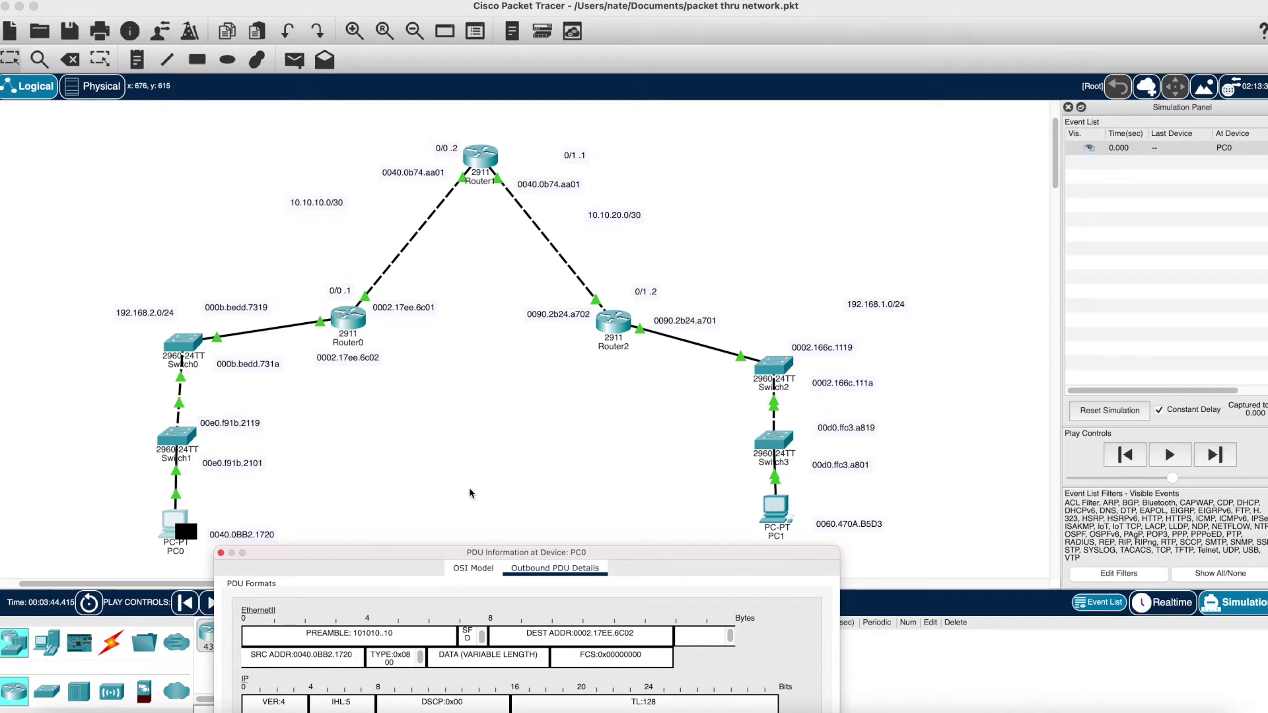
{"action": "left_click_drag", "start_coordinate": [478, 560], "coordinate": [728, 209]}
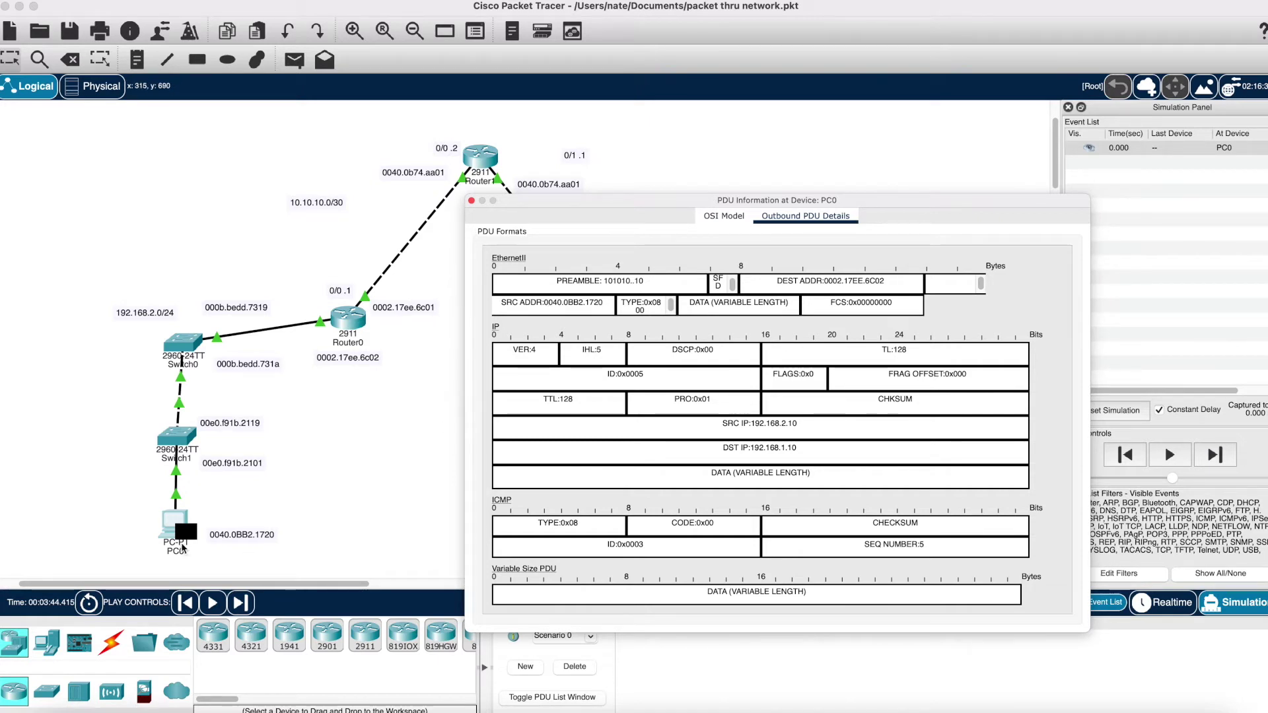
Advance the simulation one hop to Switch1 and examine the source and destination MAC and IP addresses in the outbound PDU details
{"action": "left_click", "coordinate": [240, 602]}
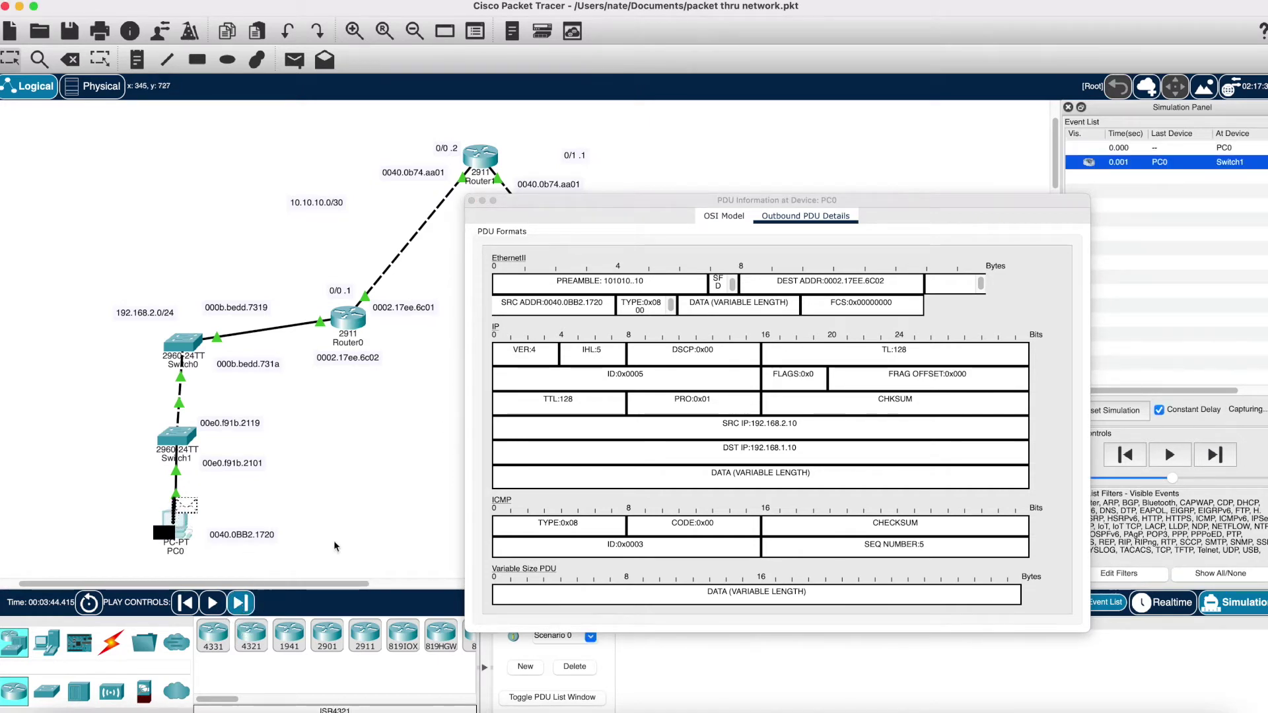
{"action": "left_click", "coordinate": [188, 449]}
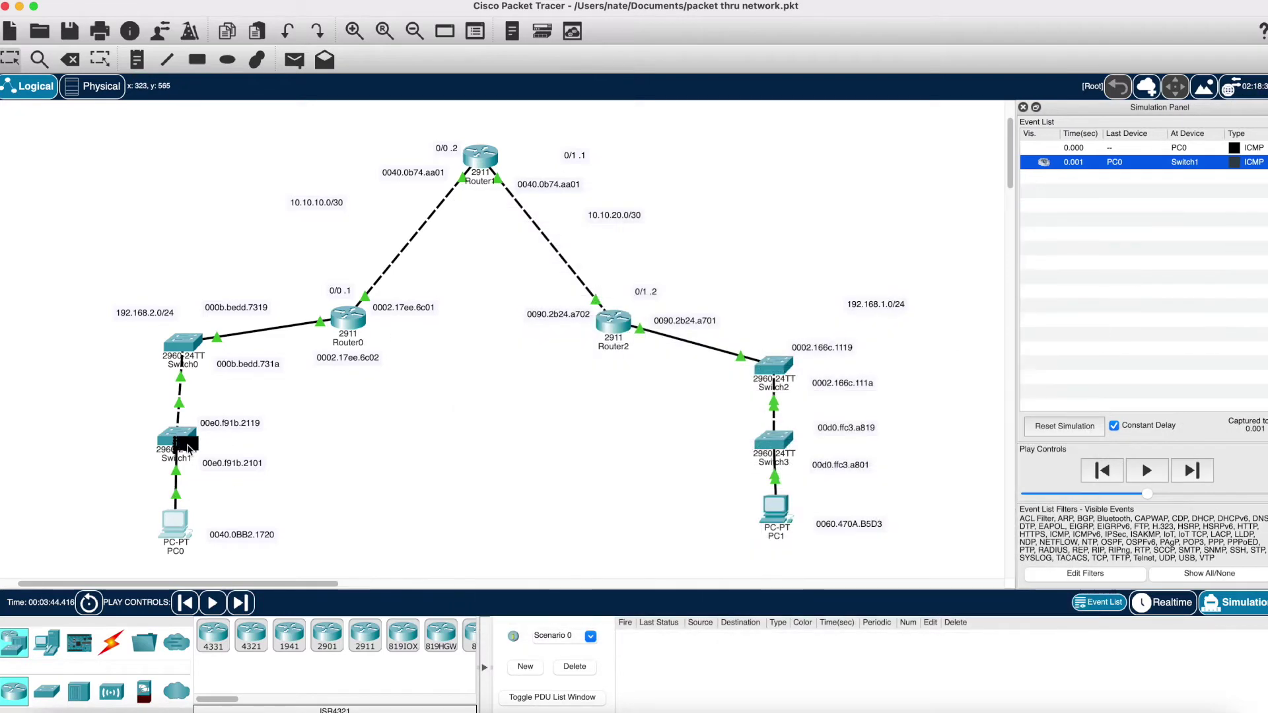
{"action": "left_click", "coordinate": [188, 449]}
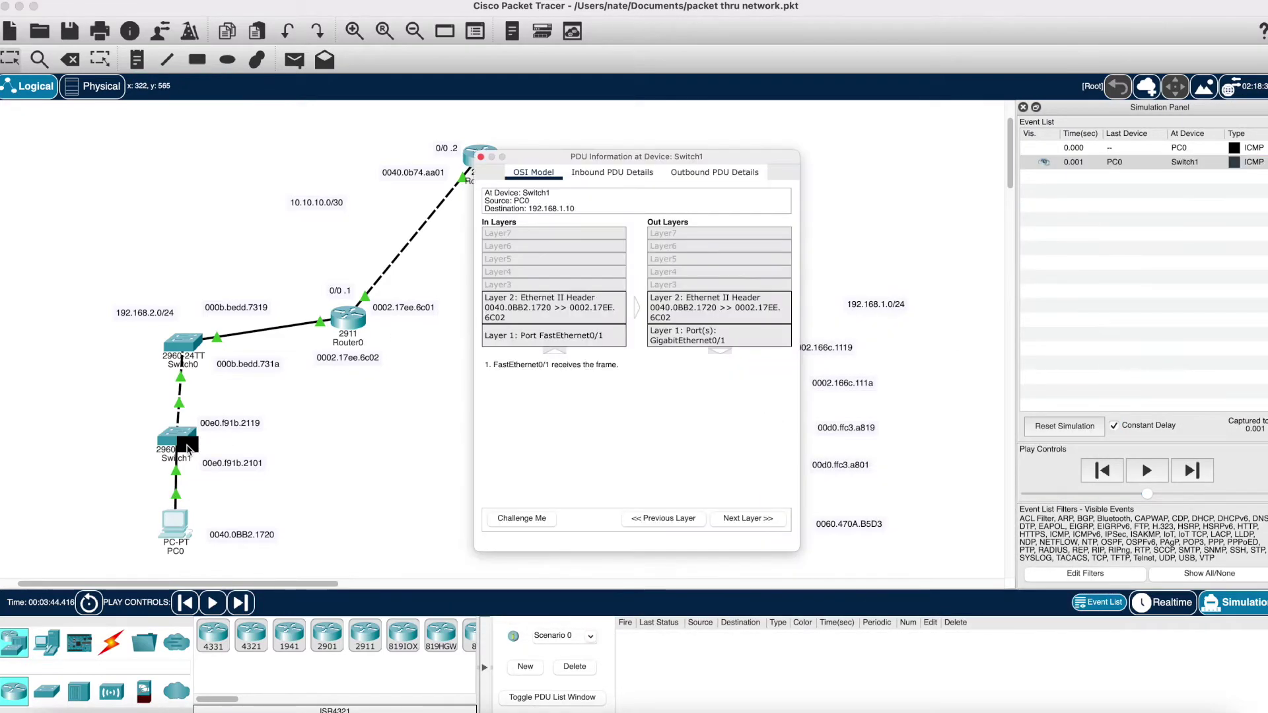
{"action": "left_click", "coordinate": [699, 176]}
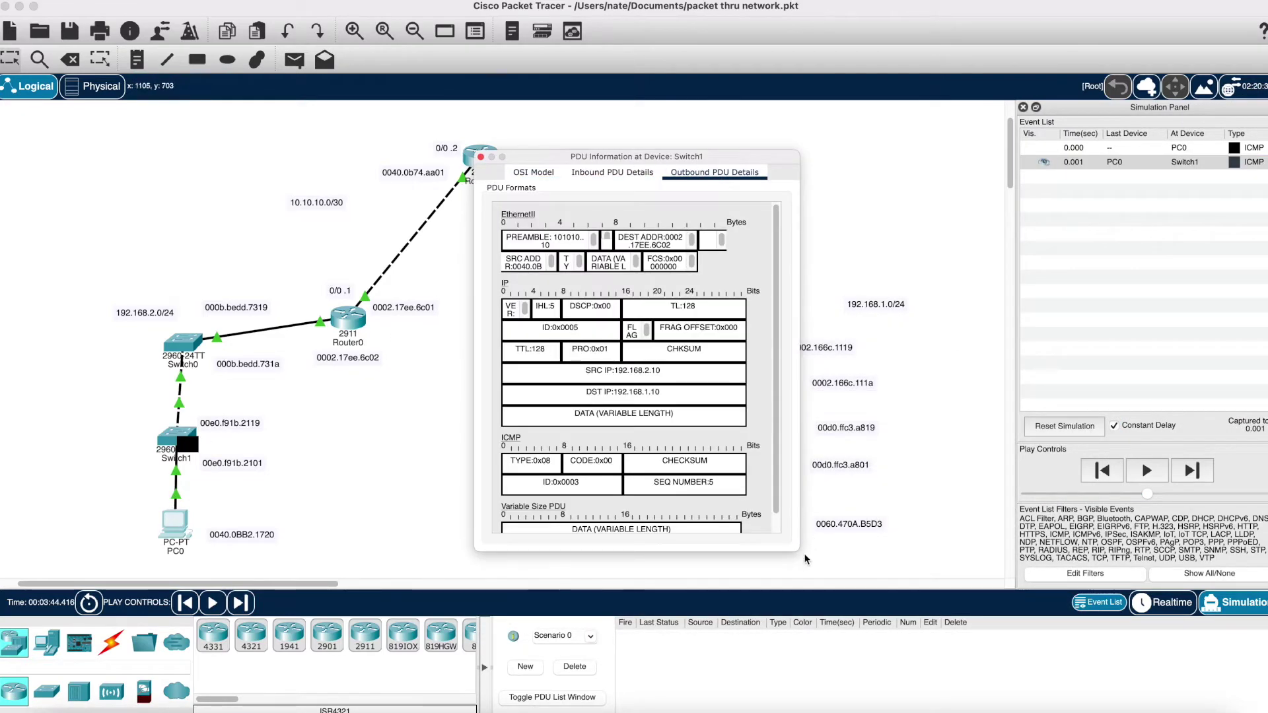
{"action": "left_click_drag", "start_coordinate": [795, 554], "coordinate": [1166, 552]}
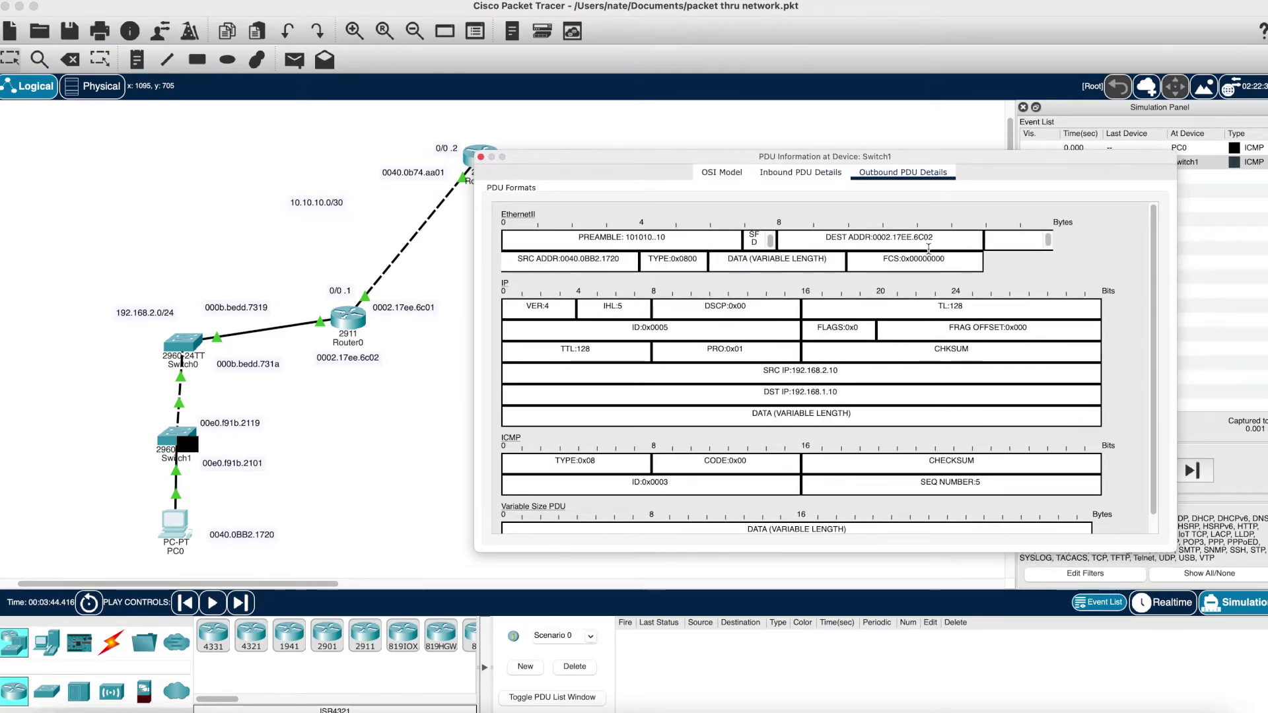
{"action": "mouse_move", "coordinate": [933, 239]}
{"action": "left_mouse_down"}
{"action": "mouse_move", "coordinate": [904, 239]}
{"action": "mouse_move", "coordinate": [913, 239]}
{"action": "left_mouse_up"}
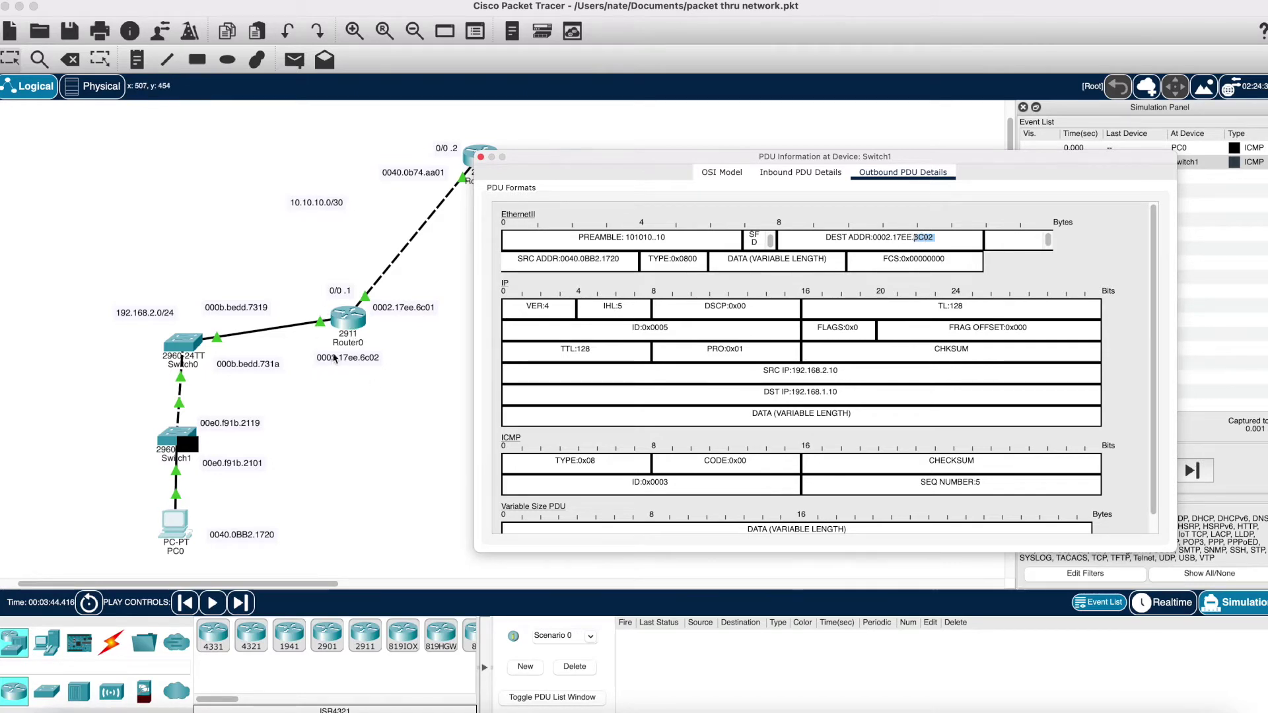
{"action": "left_click_drag", "start_coordinate": [763, 370], "coordinate": [803, 370]}
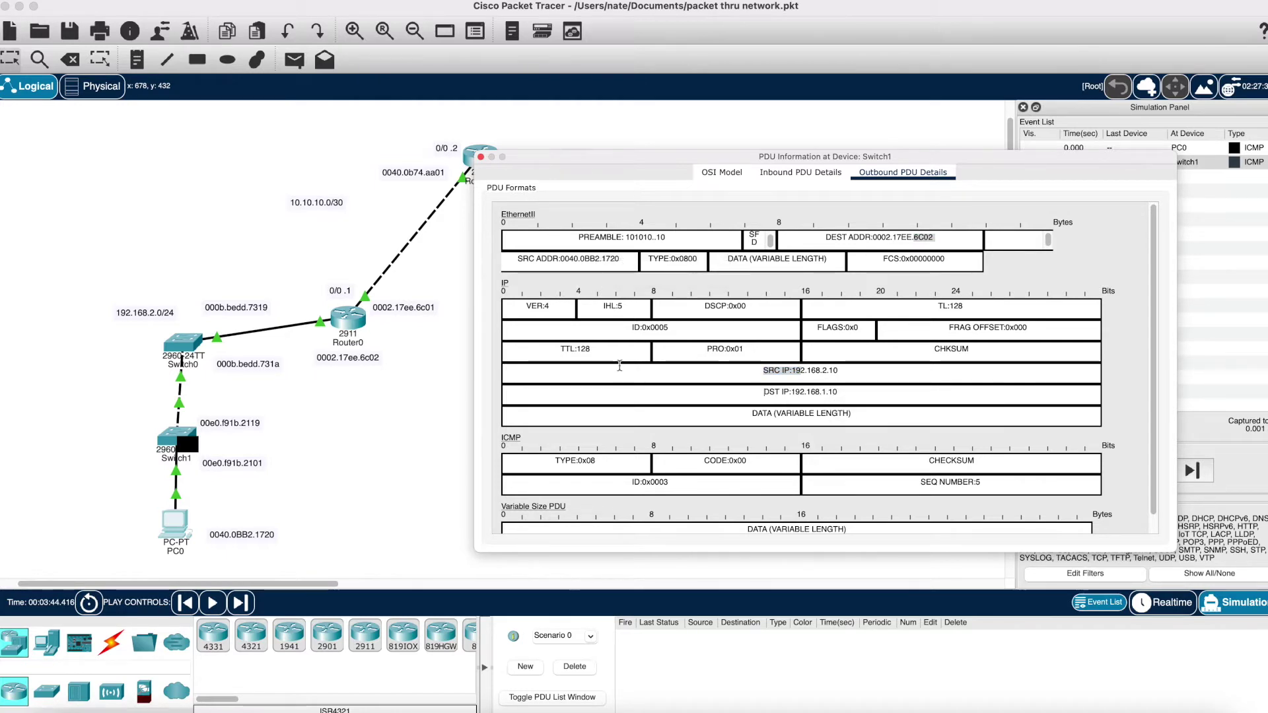
{"action": "left_click_drag", "start_coordinate": [619, 259], "coordinate": [582, 260]}
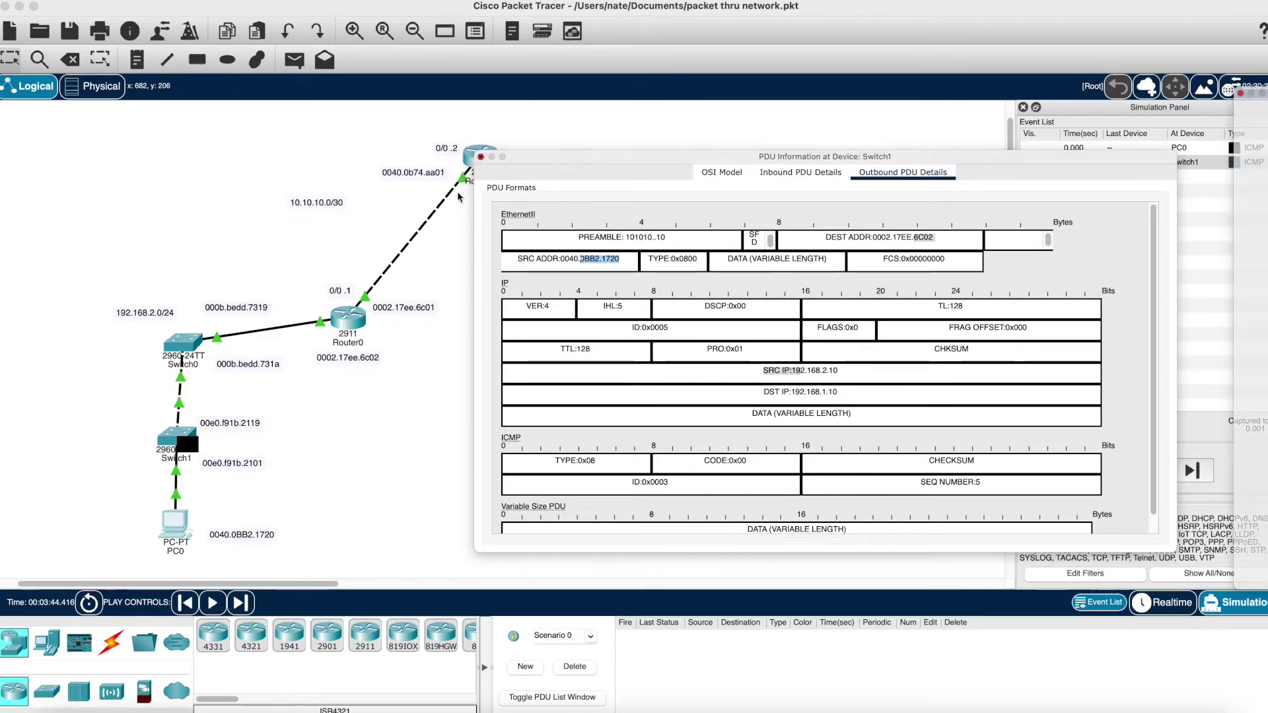
{"action": "left_click", "coordinate": [480, 158]}
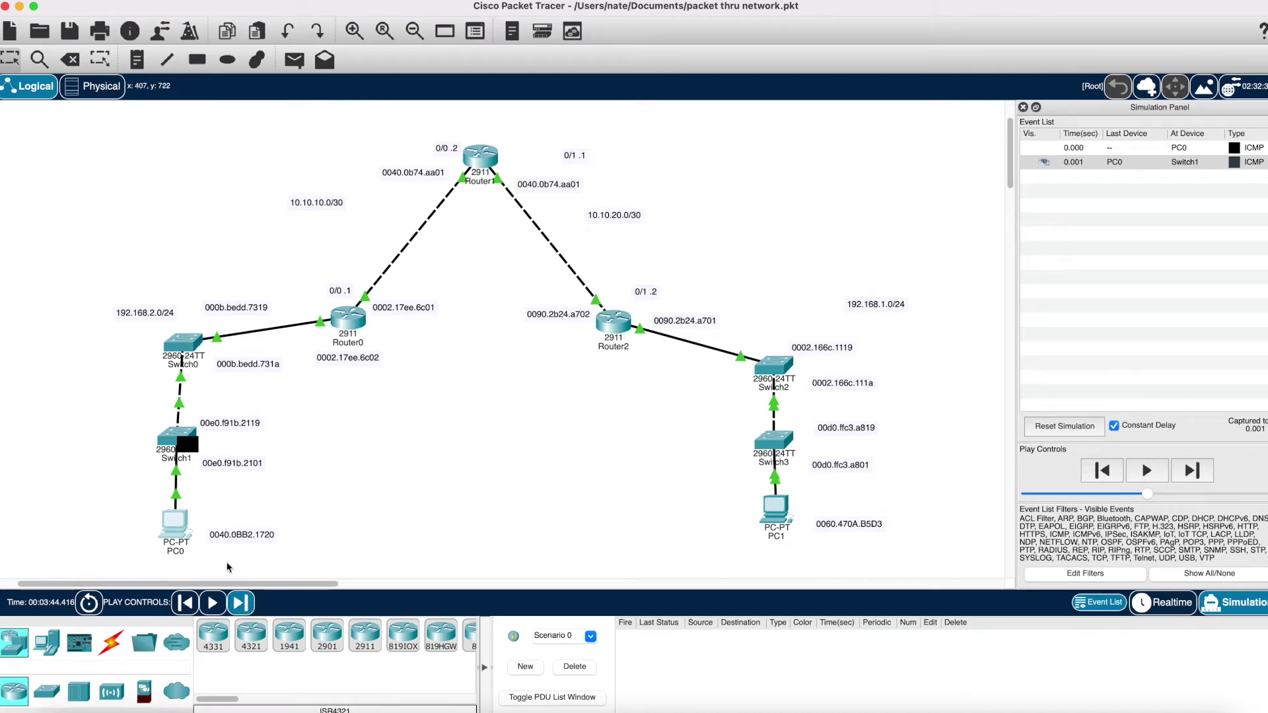
Advance the simulation one hop to Switch0, examine the MAC and IP addresses in the enlarged outbound PDU details, and close them
{"action": "left_click", "coordinate": [241, 602]}
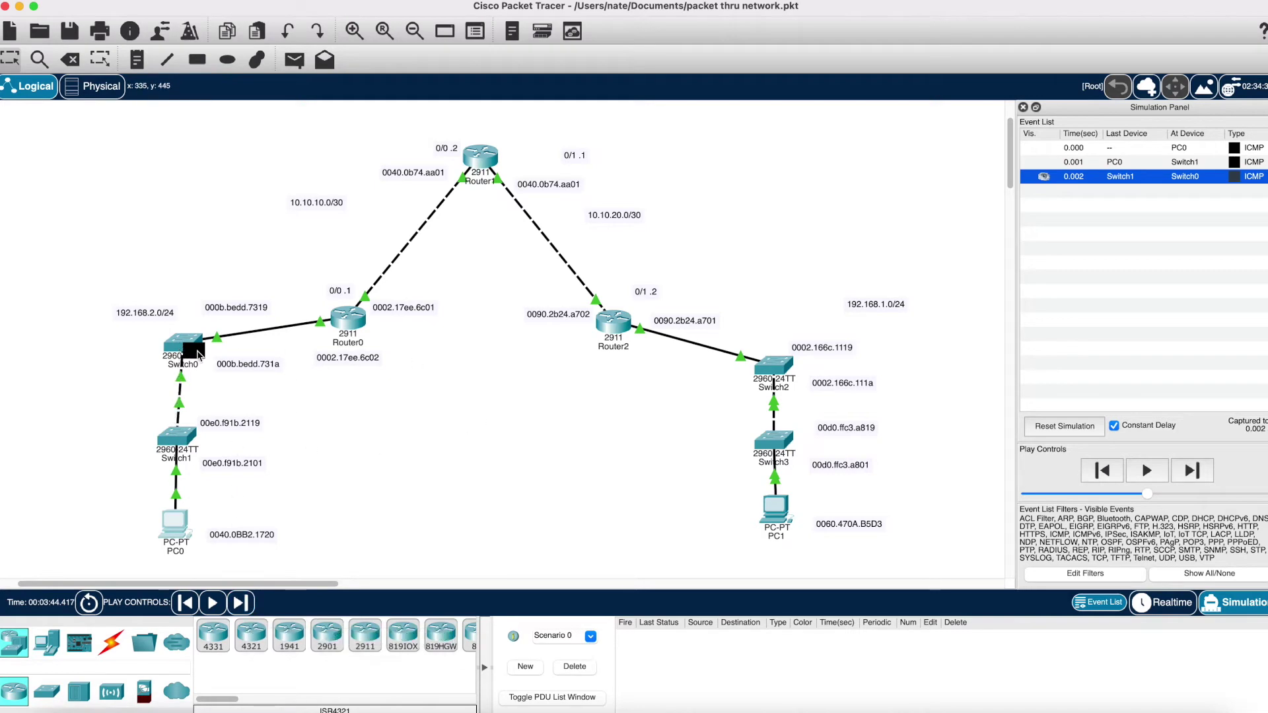
{"action": "left_click", "coordinate": [188, 341]}
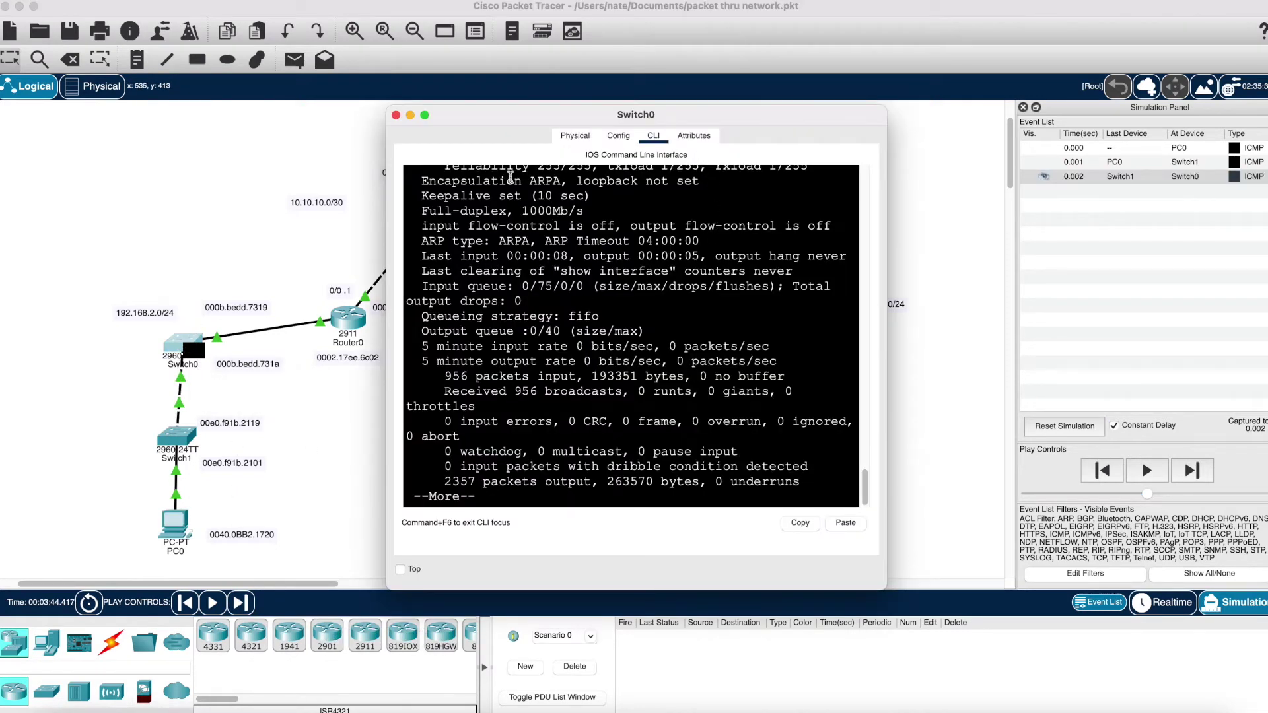
{"action": "left_click", "coordinate": [394, 114]}
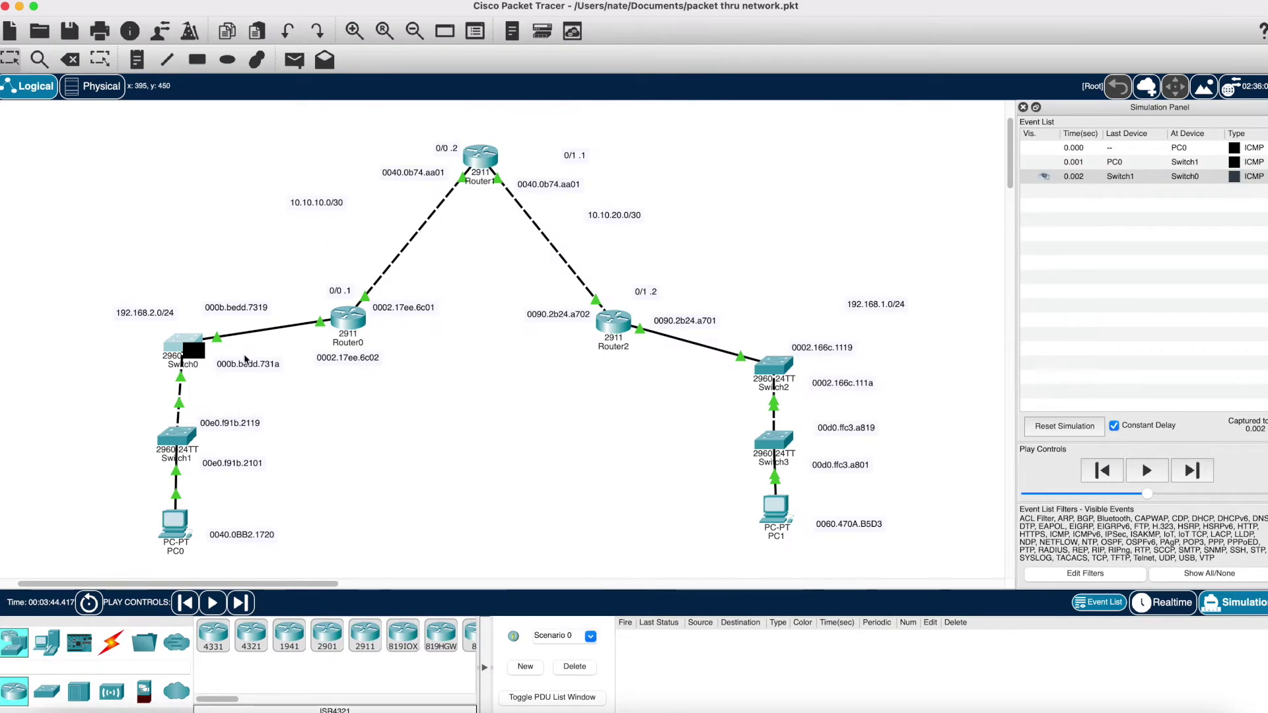
{"action": "left_click", "coordinate": [194, 350]}
{"action": "left_click", "coordinate": [701, 173]}
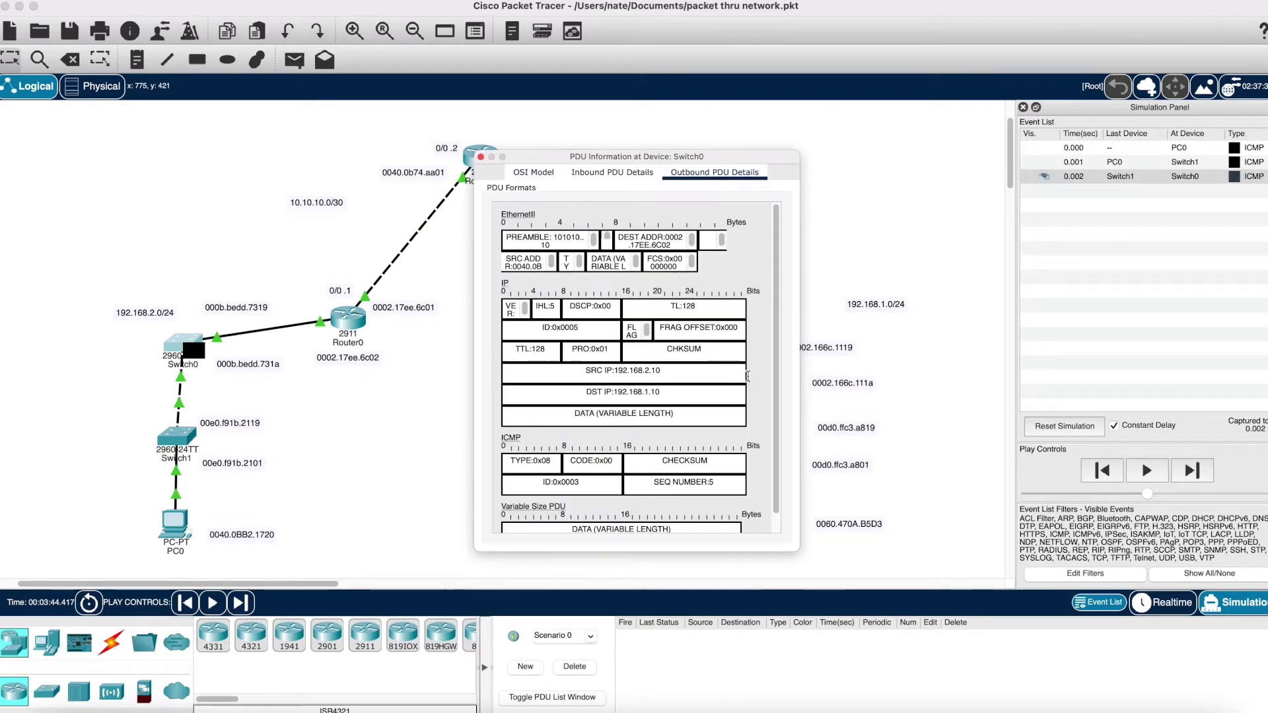
{"action": "left_click_drag", "start_coordinate": [830, 558], "coordinate": [1233, 632]}
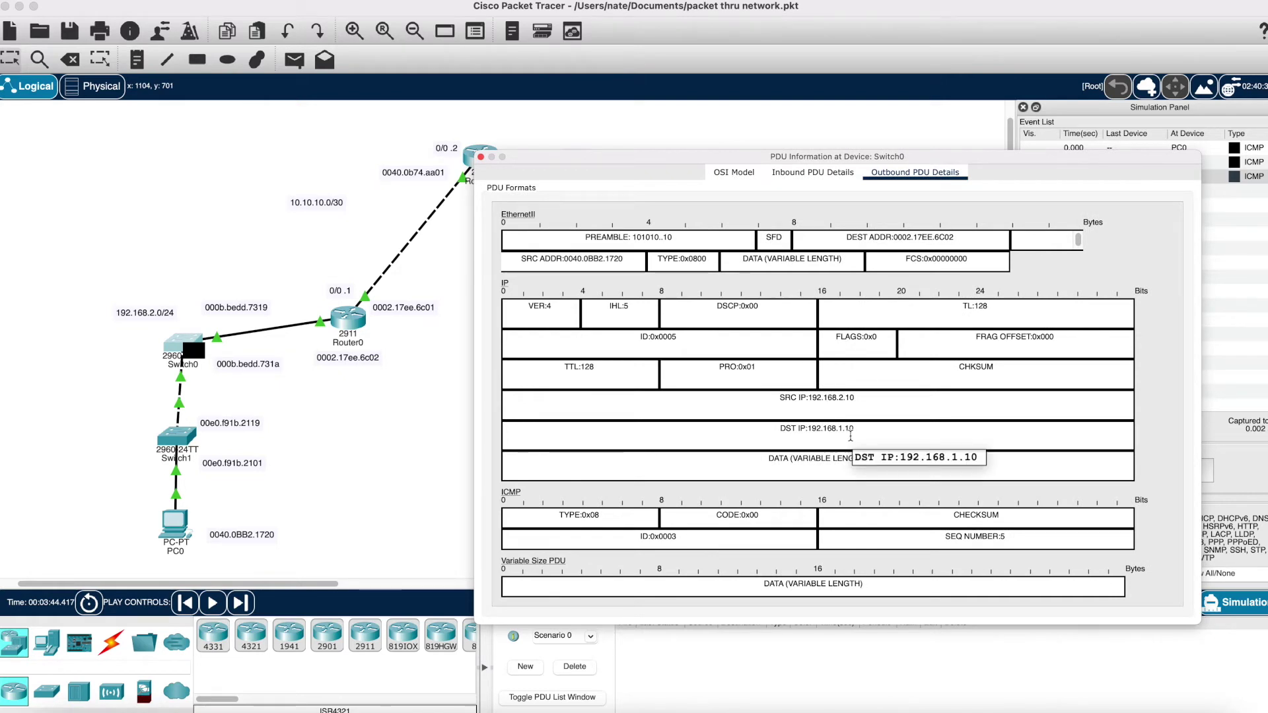
{"action": "left_click_drag", "start_coordinate": [975, 241], "coordinate": [833, 254]}
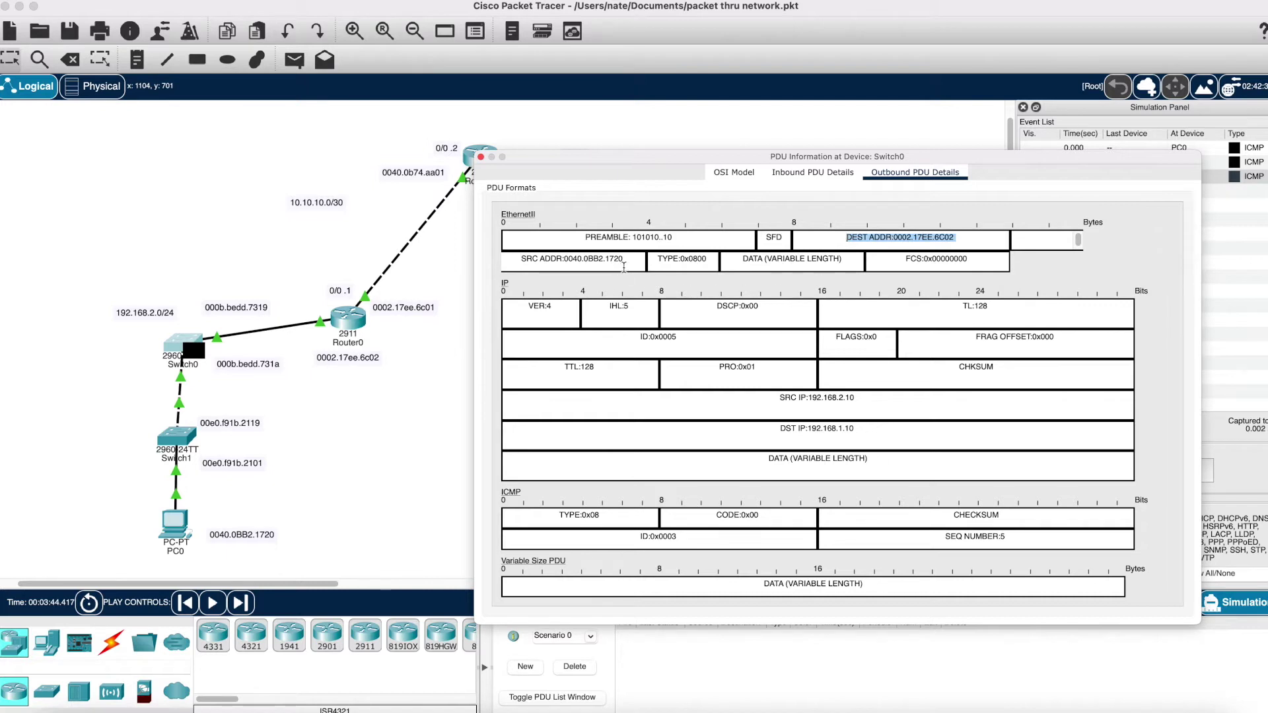
{"action": "left_click", "coordinate": [622, 268]}
{"action": "left_click", "coordinate": [481, 157]}
Advance the simulation one hop to Router0 and examine the IP addresses and source MAC in its enlarged outbound PDU details
{"action": "left_click", "coordinate": [250, 609]}
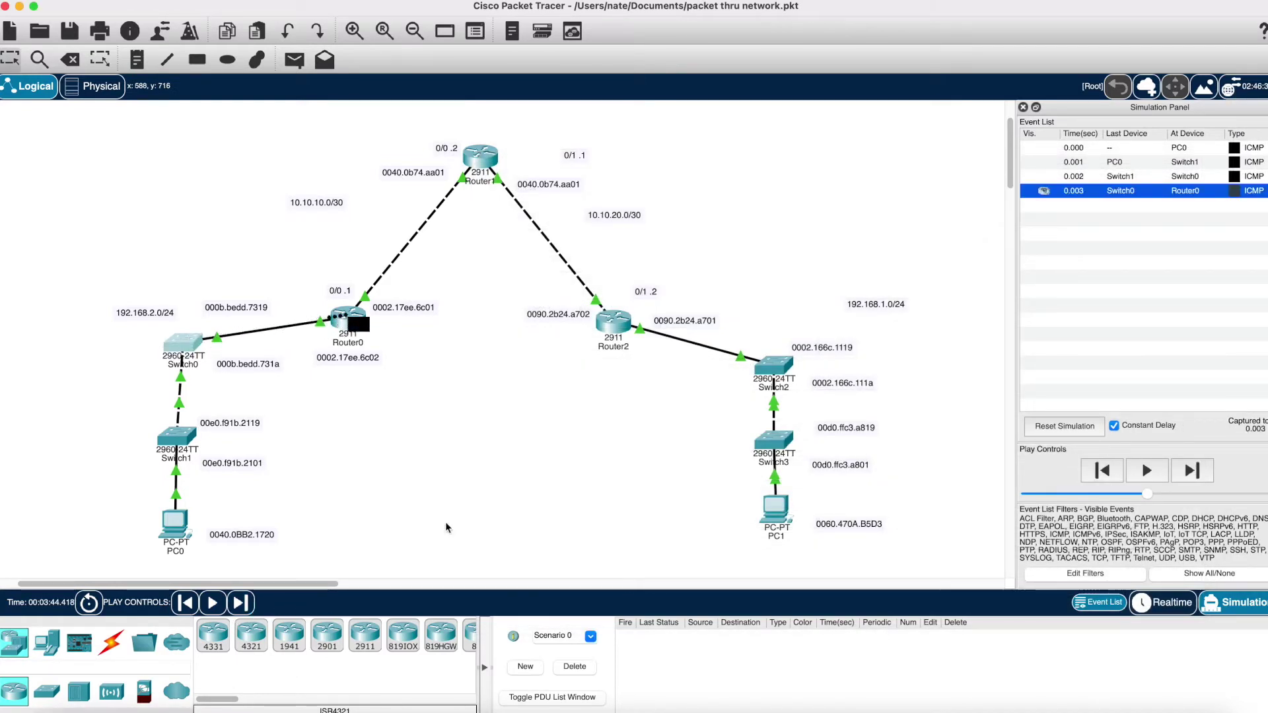
{"action": "left_click", "coordinate": [365, 325]}
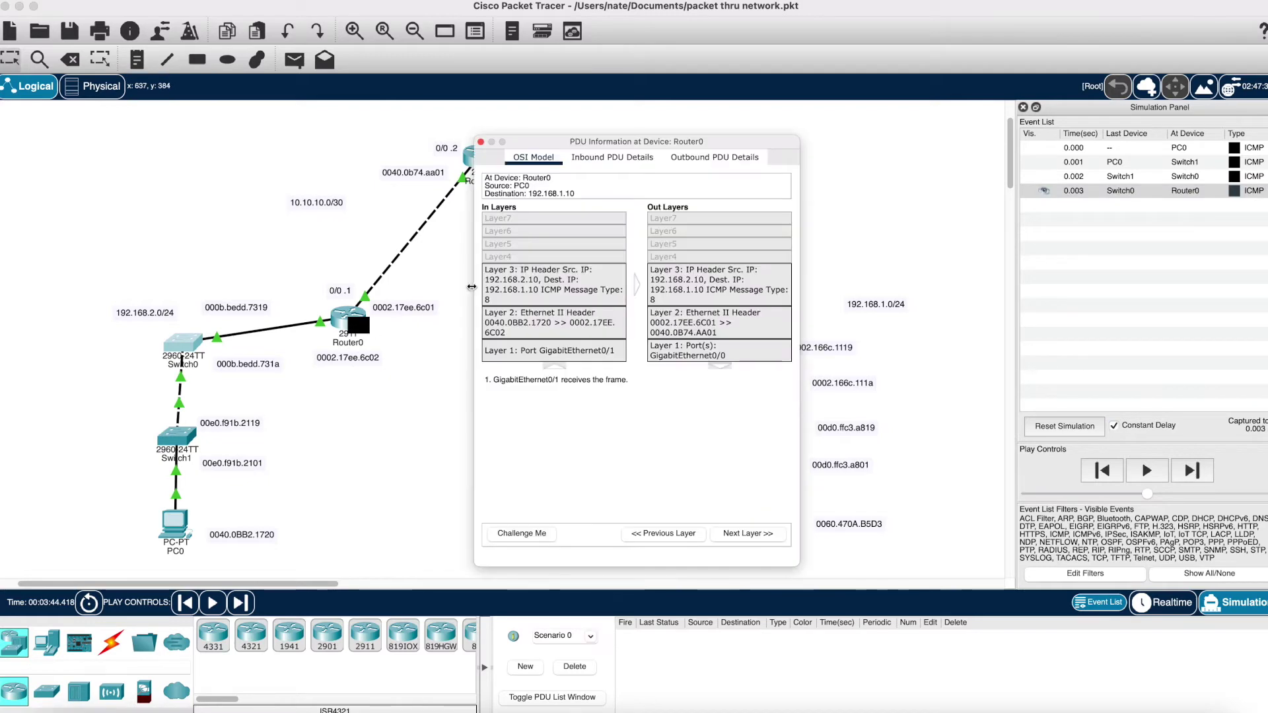
{"action": "left_click", "coordinate": [720, 157]}
{"action": "left_click_drag", "start_coordinate": [798, 565], "coordinate": [1179, 587]}
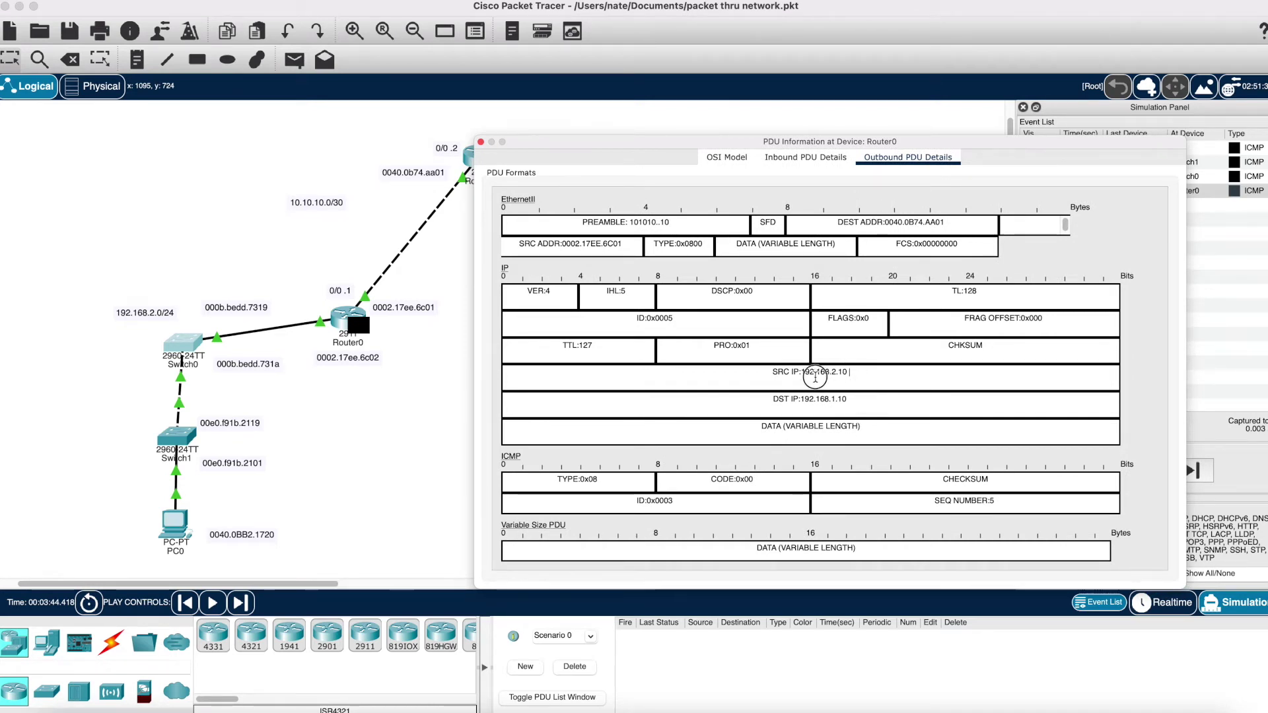
{"action": "left_click_drag", "start_coordinate": [783, 372], "coordinate": [788, 398]}
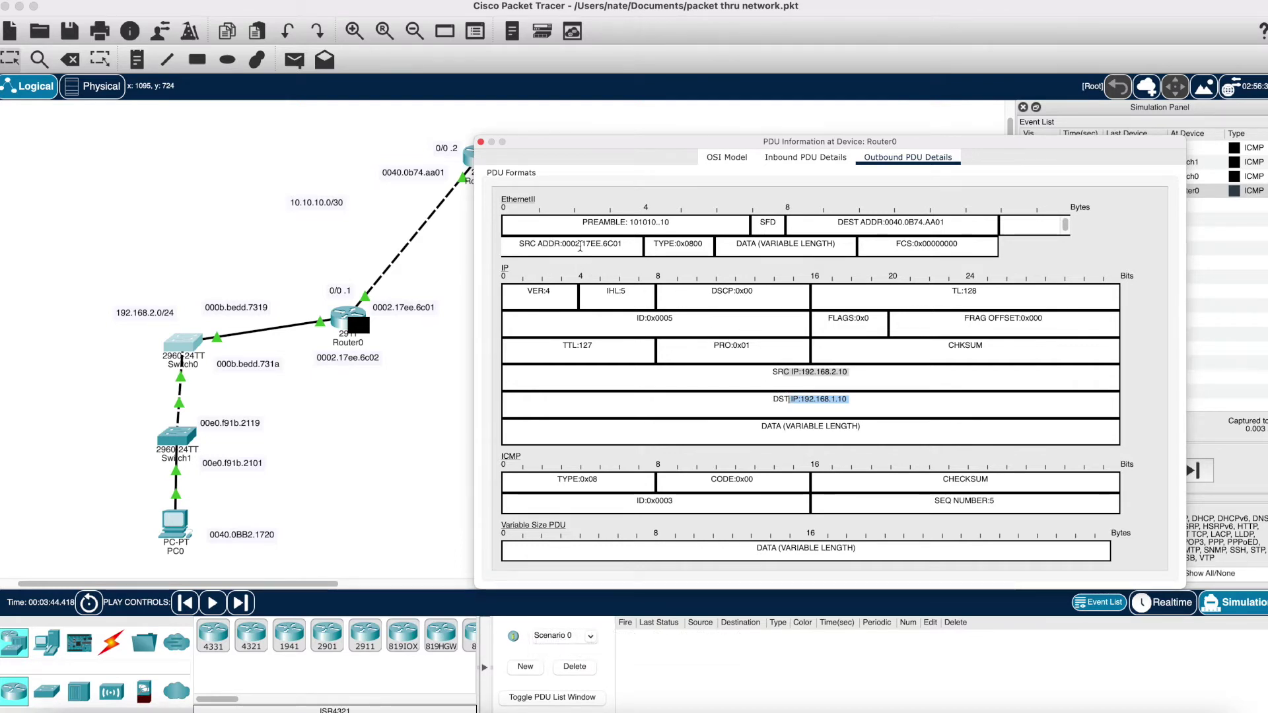
{"action": "double_click", "coordinate": [604, 244]}
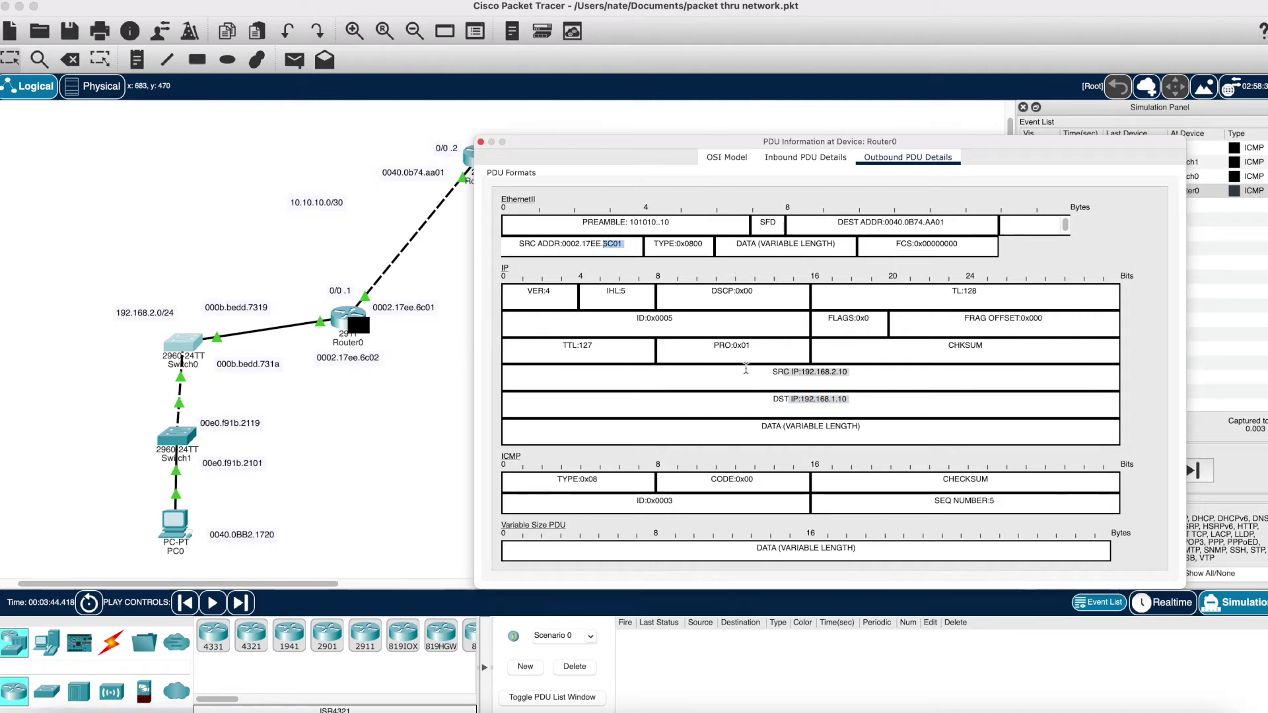
Compare the destination MAC in Router0's outbound PDU with Router1's 0/0 interface label, recheck the IP addresses, and close the details
{"action": "left_click", "coordinate": [955, 226]}
{"action": "double_click", "coordinate": [932, 223]}
{"action": "right_click", "coordinate": [931, 224]}
{"action": "key", "text": "Escape"}
{"action": "left_click", "coordinate": [936, 231]}
{"action": "left_click_drag", "start_coordinate": [661, 138], "coordinate": [735, 291]}
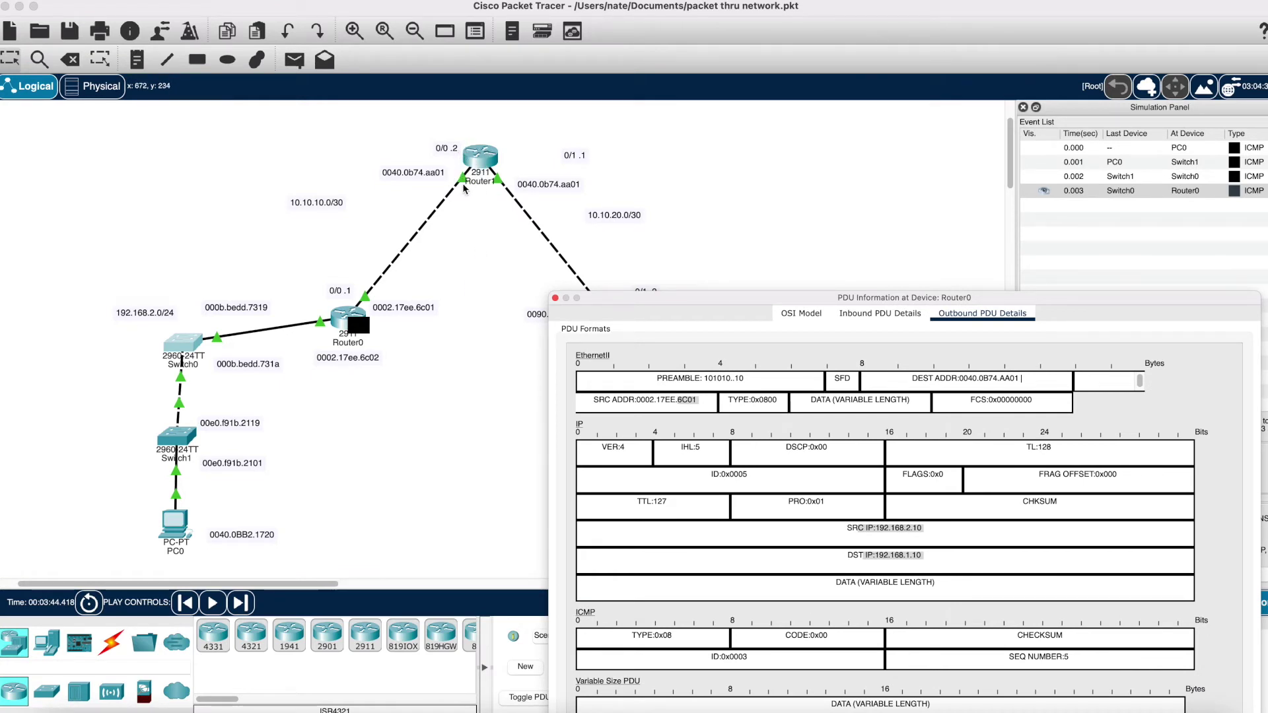
{"action": "left_click_drag", "start_coordinate": [693, 297], "coordinate": [684, 116]}
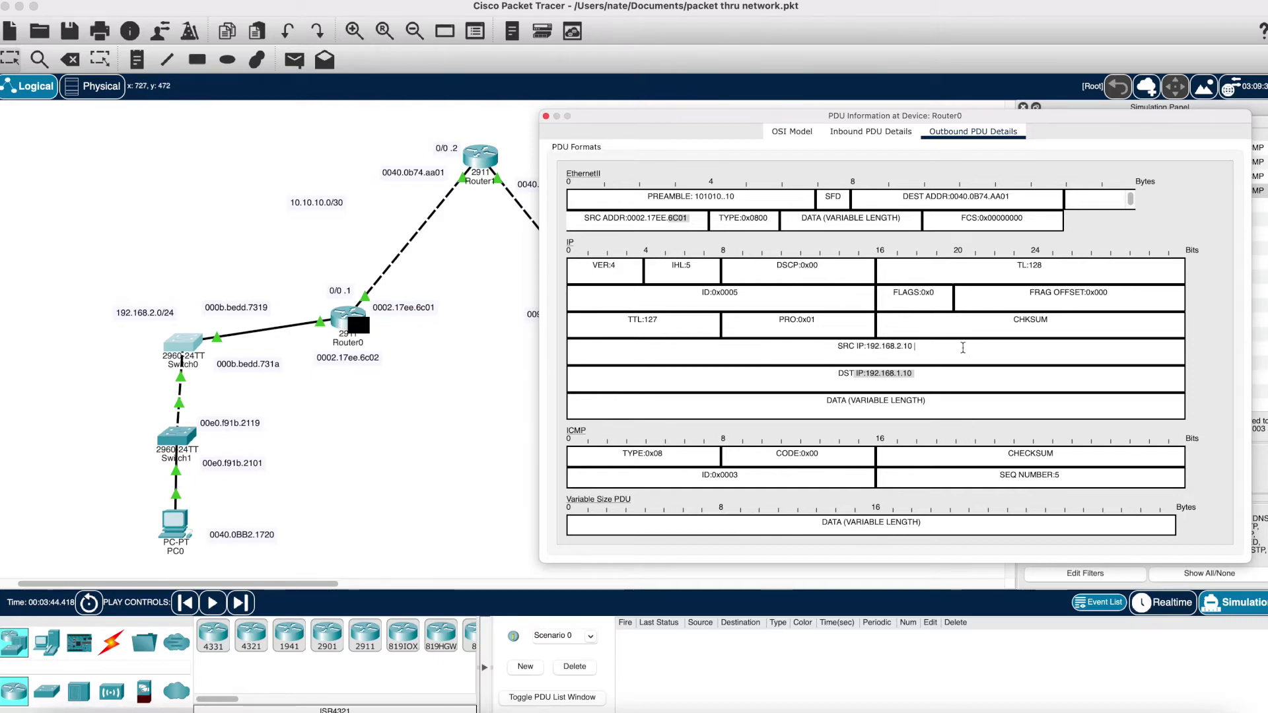
{"action": "left_click", "coordinate": [932, 386]}
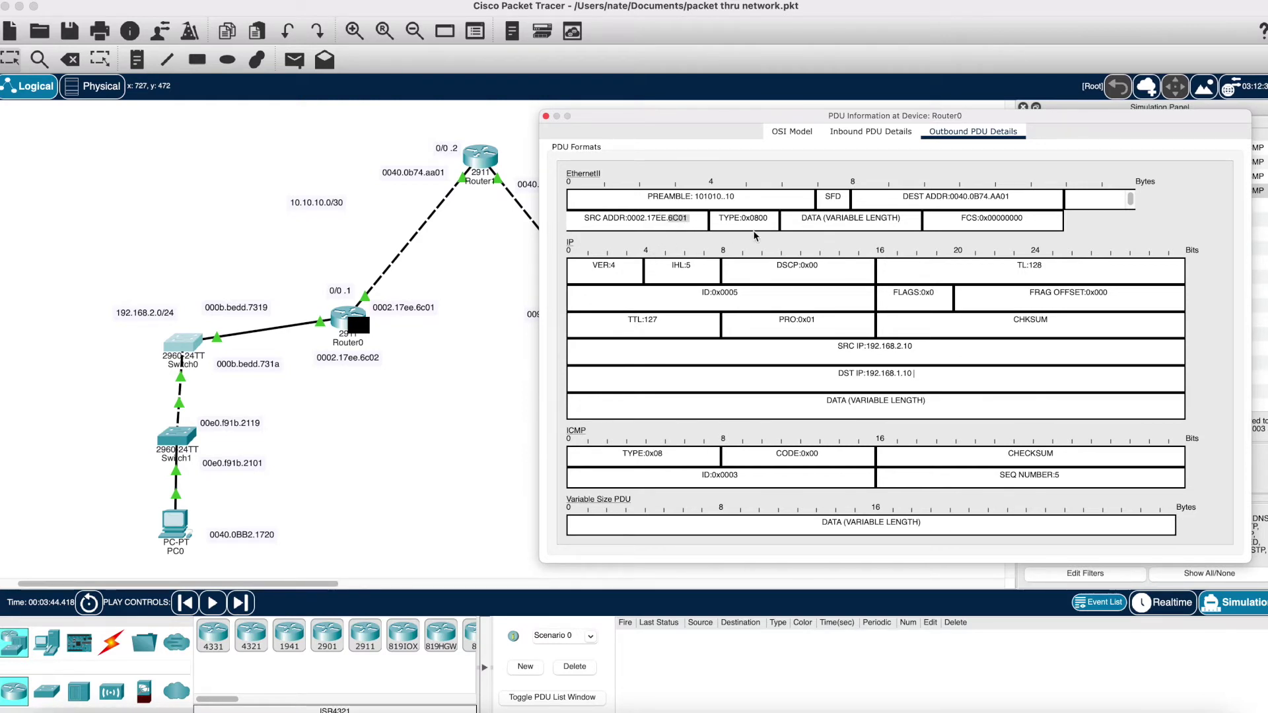
{"action": "left_click_drag", "start_coordinate": [930, 196], "coordinate": [1014, 195]}
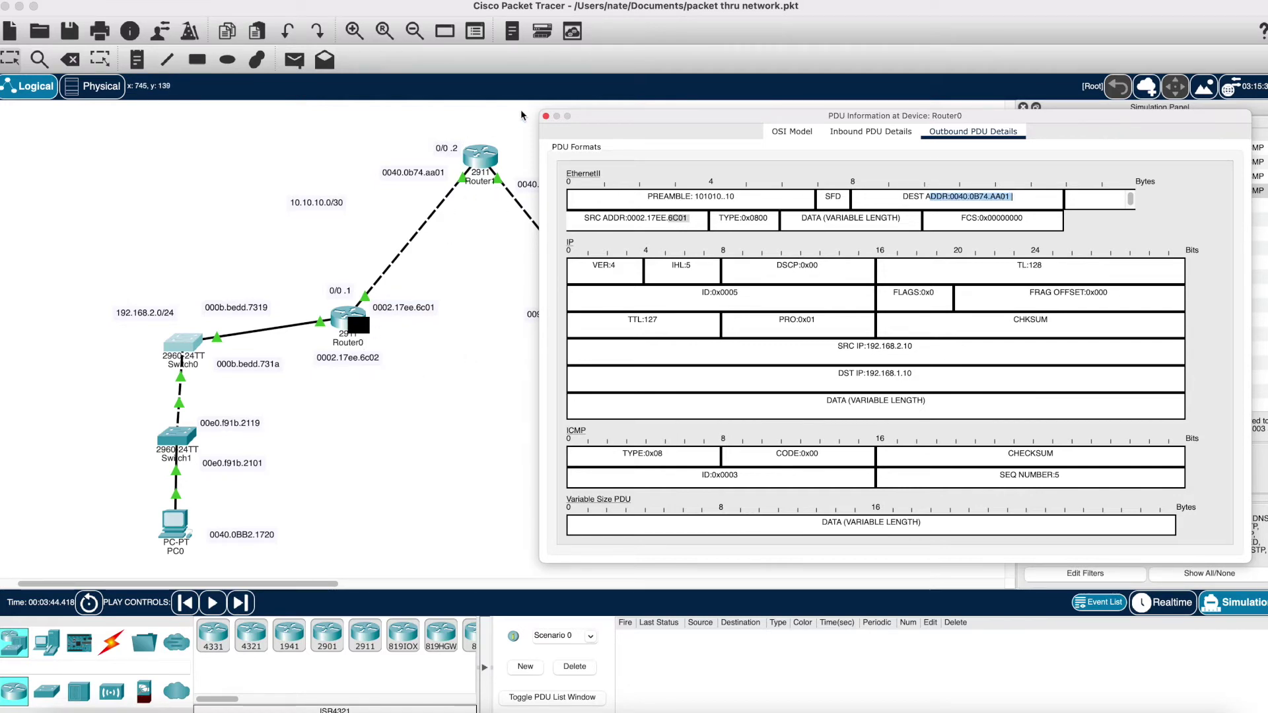
{"action": "left_click", "coordinate": [959, 196]}
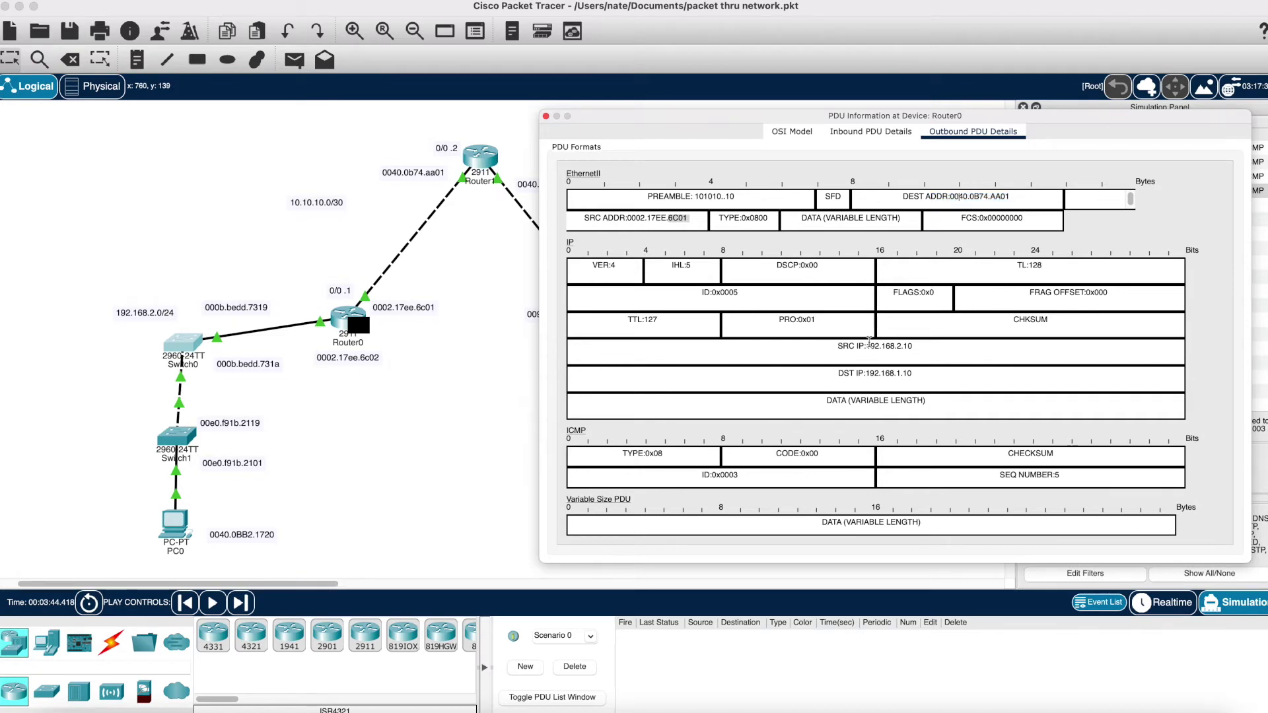
{"action": "left_click", "coordinate": [545, 116]}
Advance the simulation one hop to Router1 and compare the addresses in its inbound and outbound PDU details
{"action": "left_click", "coordinate": [241, 602]}
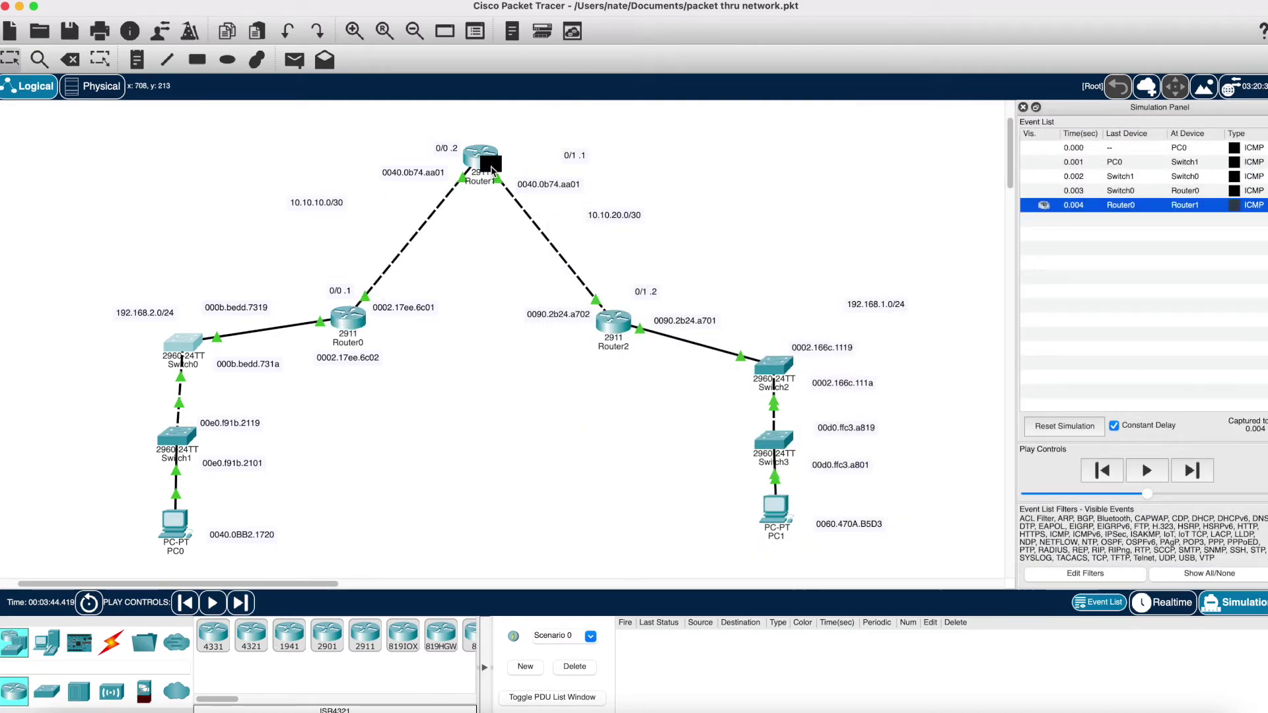
{"action": "left_click", "coordinate": [492, 171]}
{"action": "left_click", "coordinate": [715, 158]}
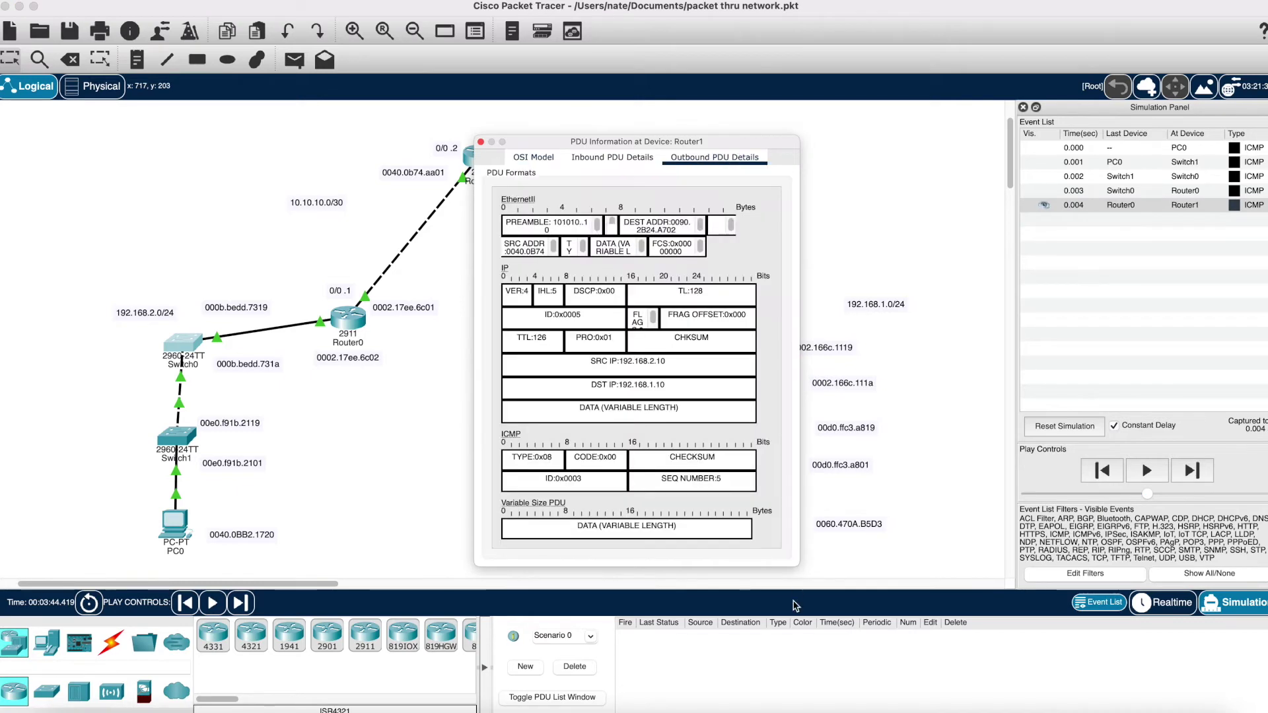
{"action": "left_click_drag", "start_coordinate": [798, 565], "coordinate": [1223, 620]}
{"action": "left_click", "coordinate": [806, 156]}
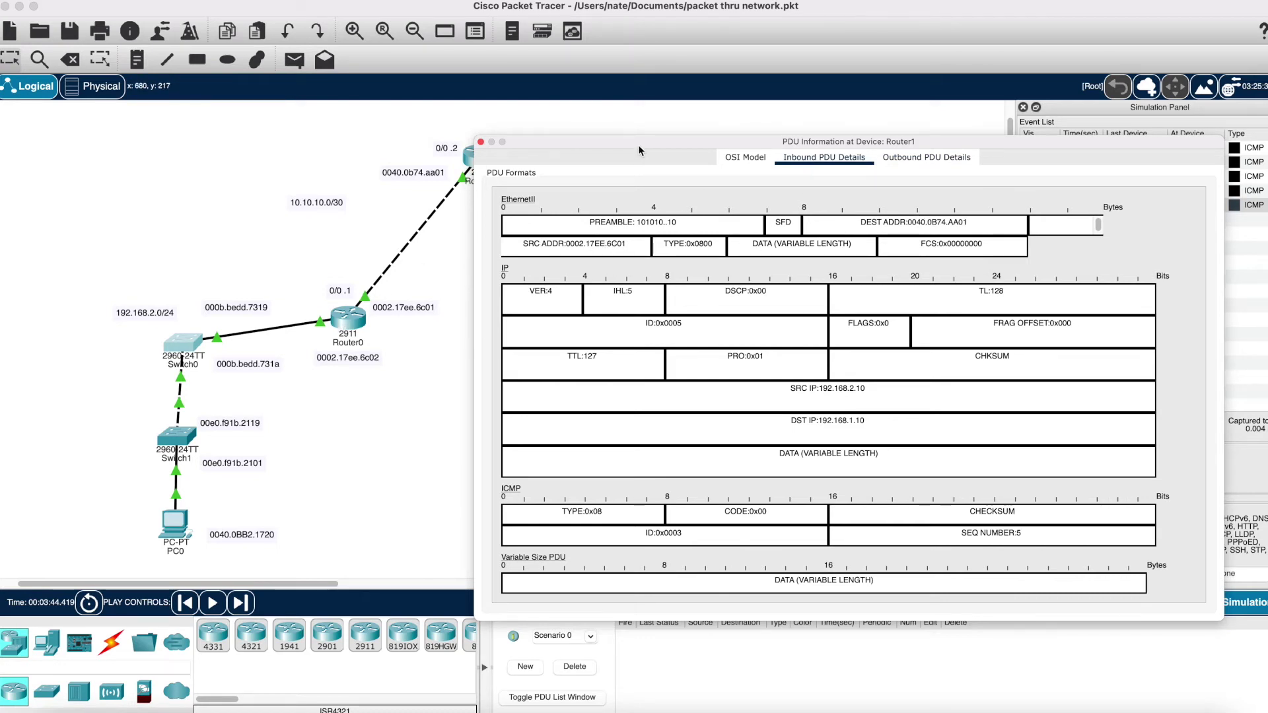
{"action": "left_click_drag", "start_coordinate": [640, 151], "coordinate": [695, 142]}
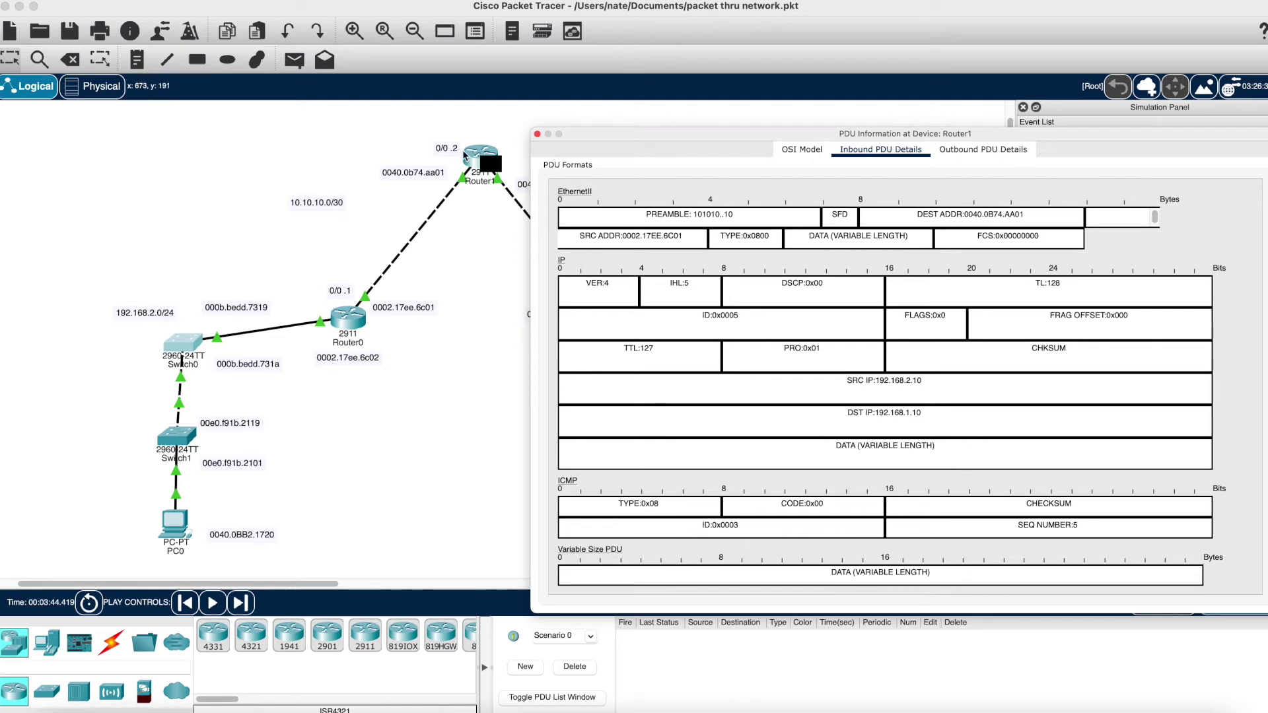
{"action": "left_click", "coordinate": [971, 153]}
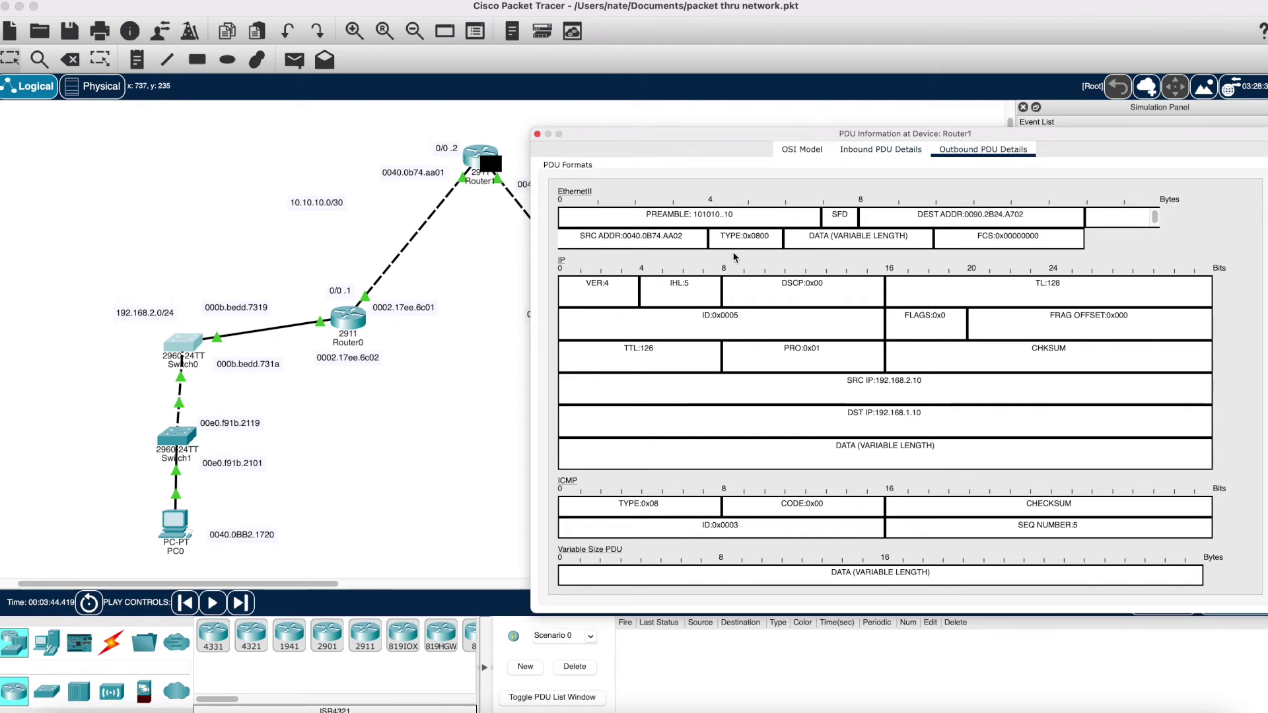
Uncover Router1's link to Router2 and inspect the MAC and interface labels at Router1's end of it
{"action": "left_click_drag", "start_coordinate": [644, 147], "coordinate": [749, 107]}
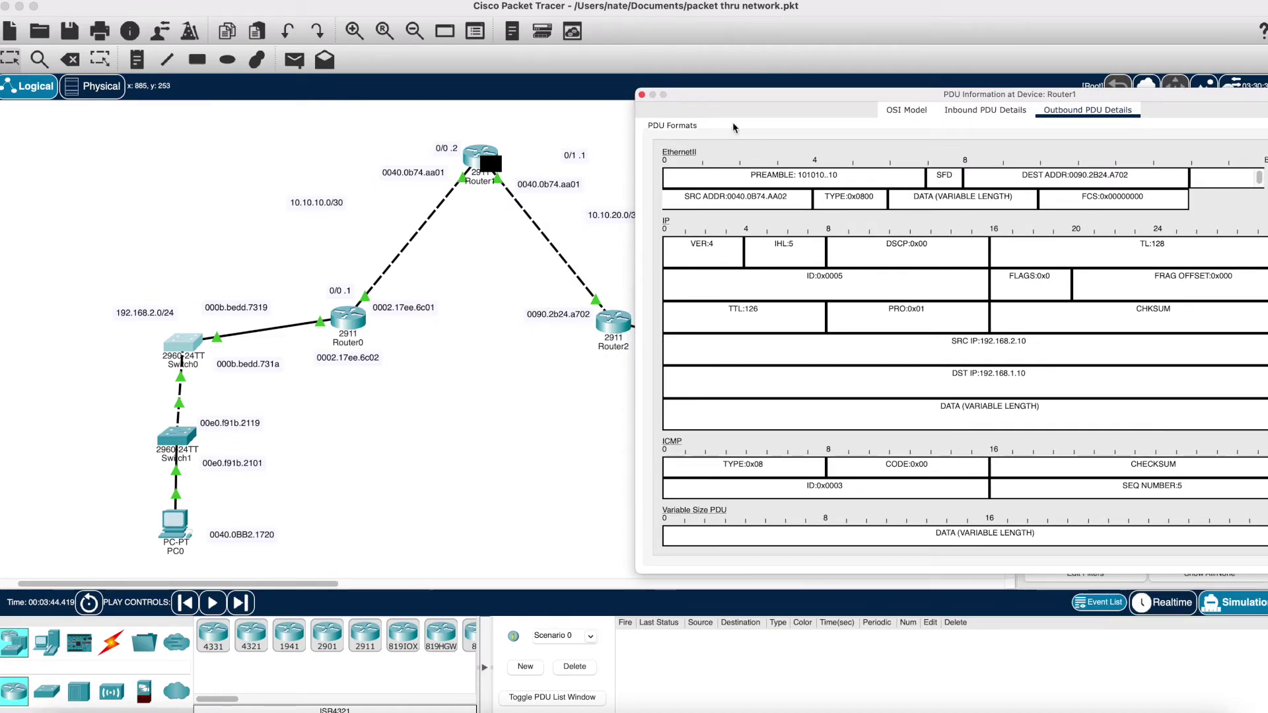
{"action": "double_click", "coordinate": [566, 187]}
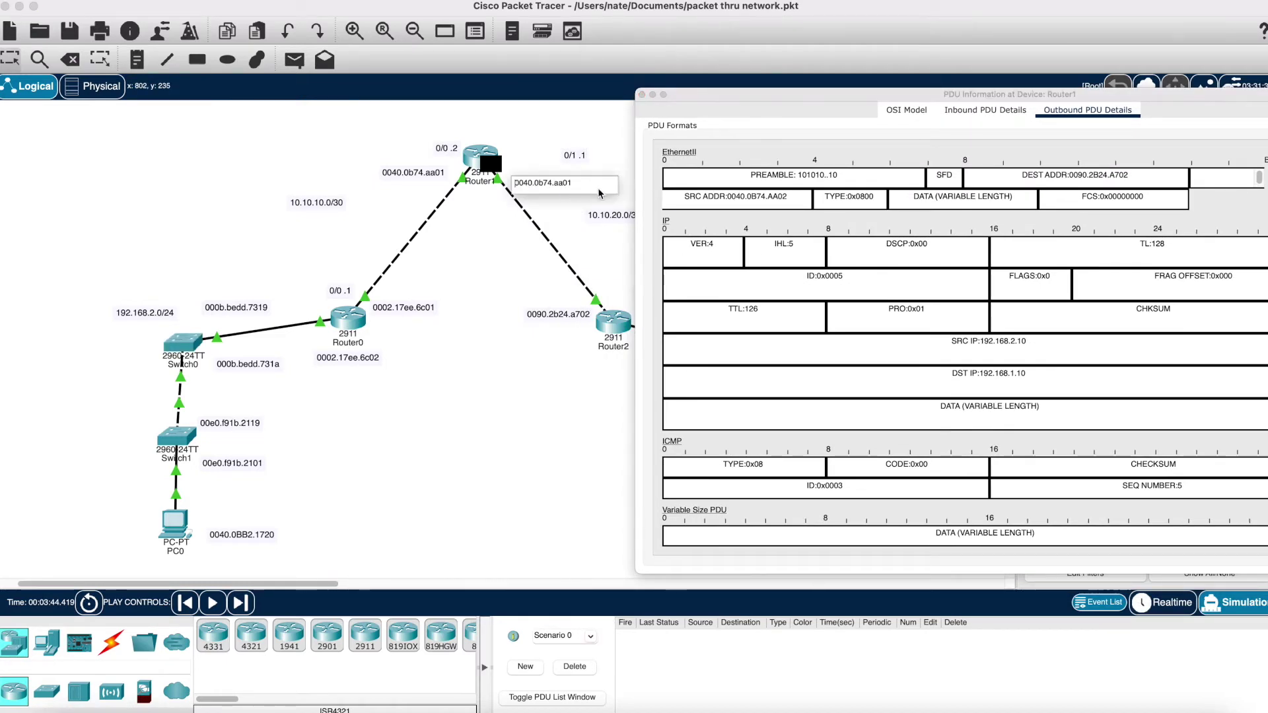
{"action": "double_click", "coordinate": [585, 156]}
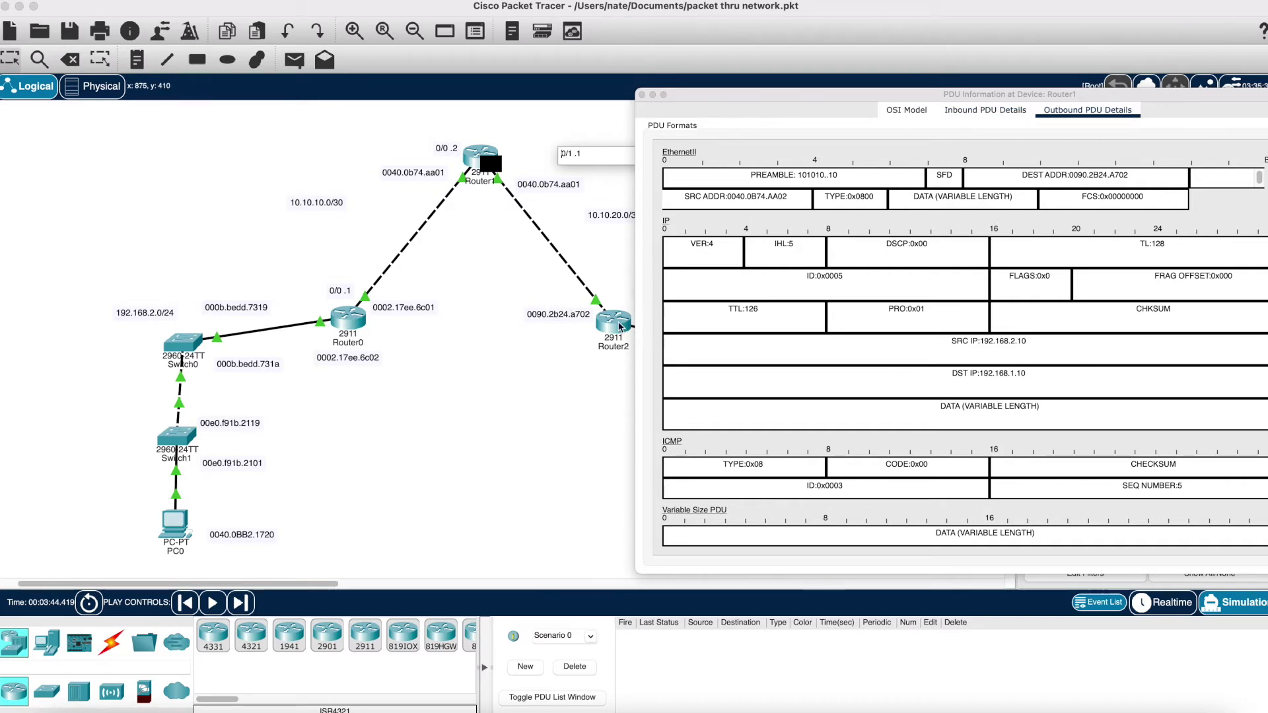
{"action": "left_click", "coordinate": [527, 381]}
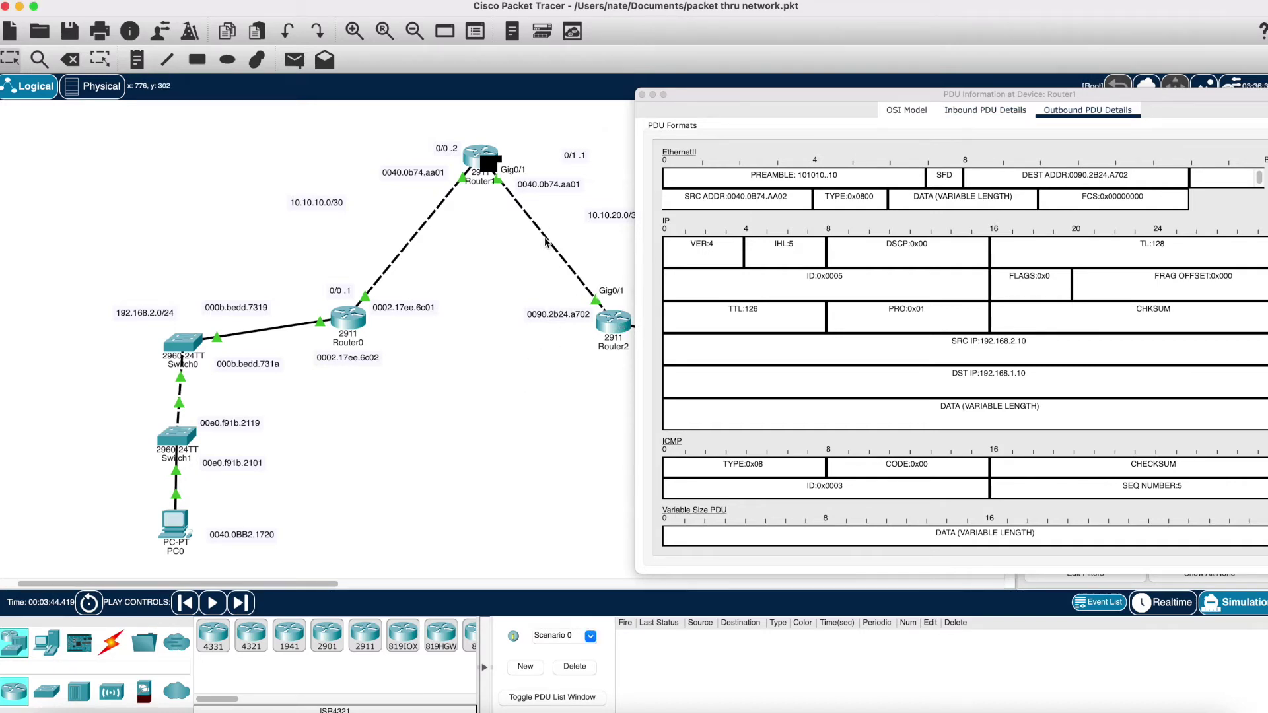
Run "show int g0/1" in privileged mode on Router1's command line and check the hardware MAC address of that interface
{"action": "left_click", "coordinate": [479, 157]}
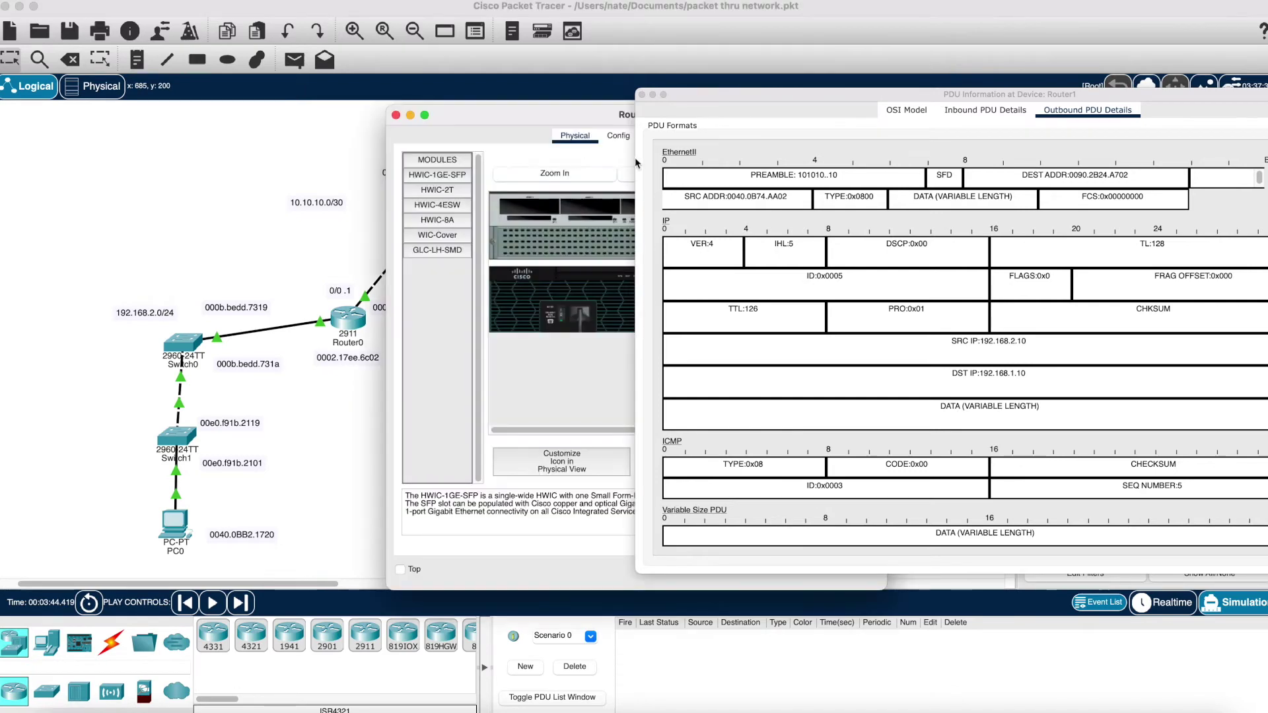
{"action": "left_click_drag", "start_coordinate": [517, 117], "coordinate": [267, 120]}
{"action": "left_click", "coordinate": [404, 138]}
{"action": "key", "text": "Return"}
{"action": "key", "text": "Return"}
{"action": "type", "text": "en"}
{"action": "key", "text": "Return"}
{"action": "type", "text": "show int g0/1"}
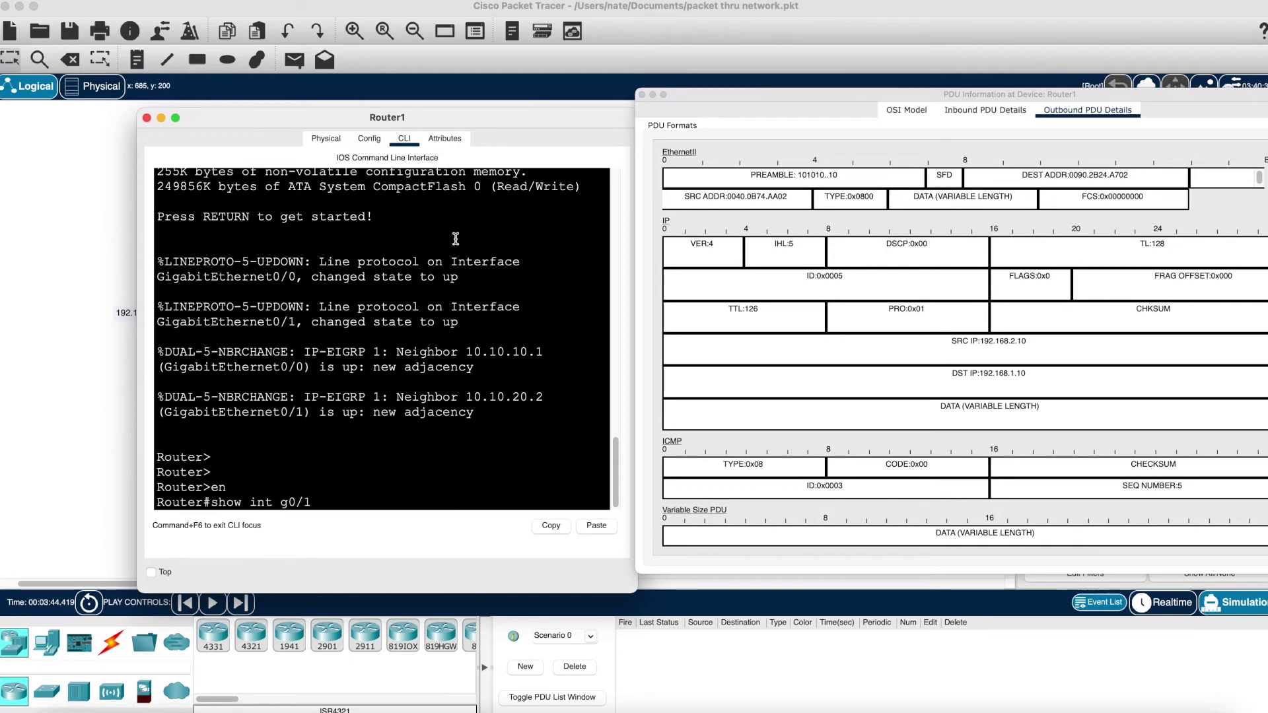
{"action": "key", "text": "Return"}
{"action": "scroll", "coordinate": [447, 302], "scroll_direction": "up", "scroll_amount": 5}
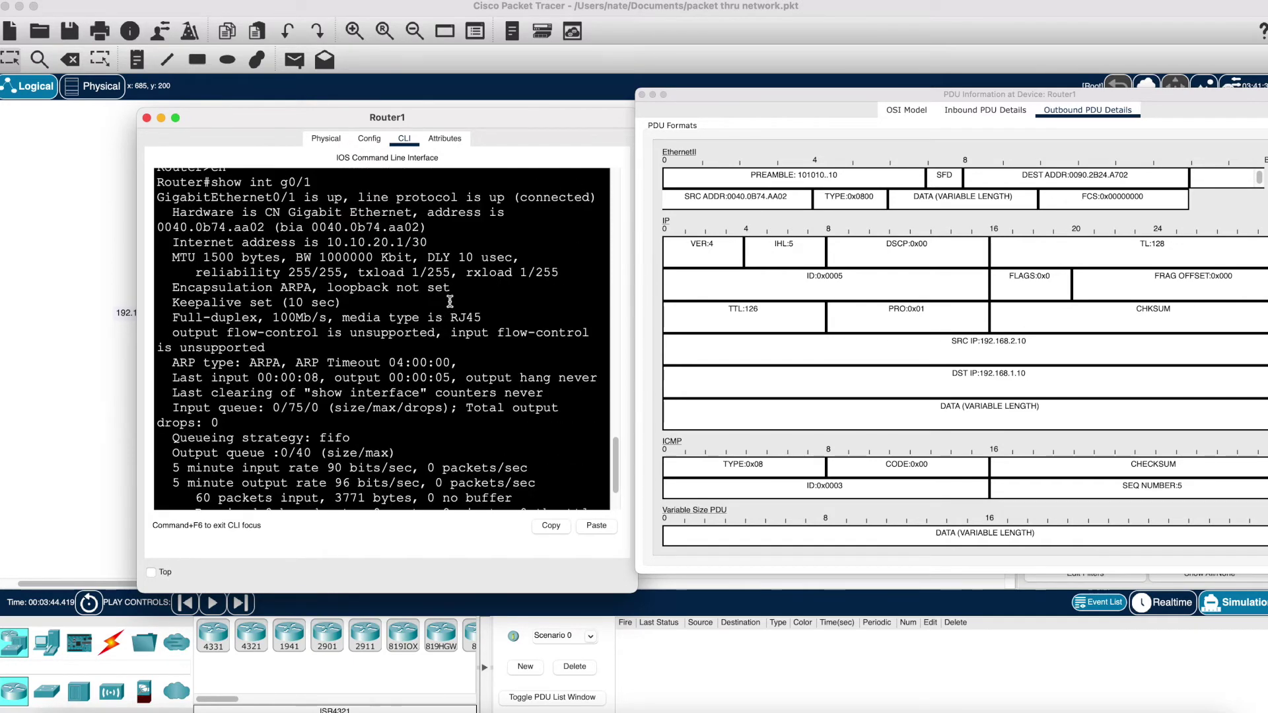
{"action": "left_click_drag", "start_coordinate": [420, 228], "coordinate": [396, 228]}
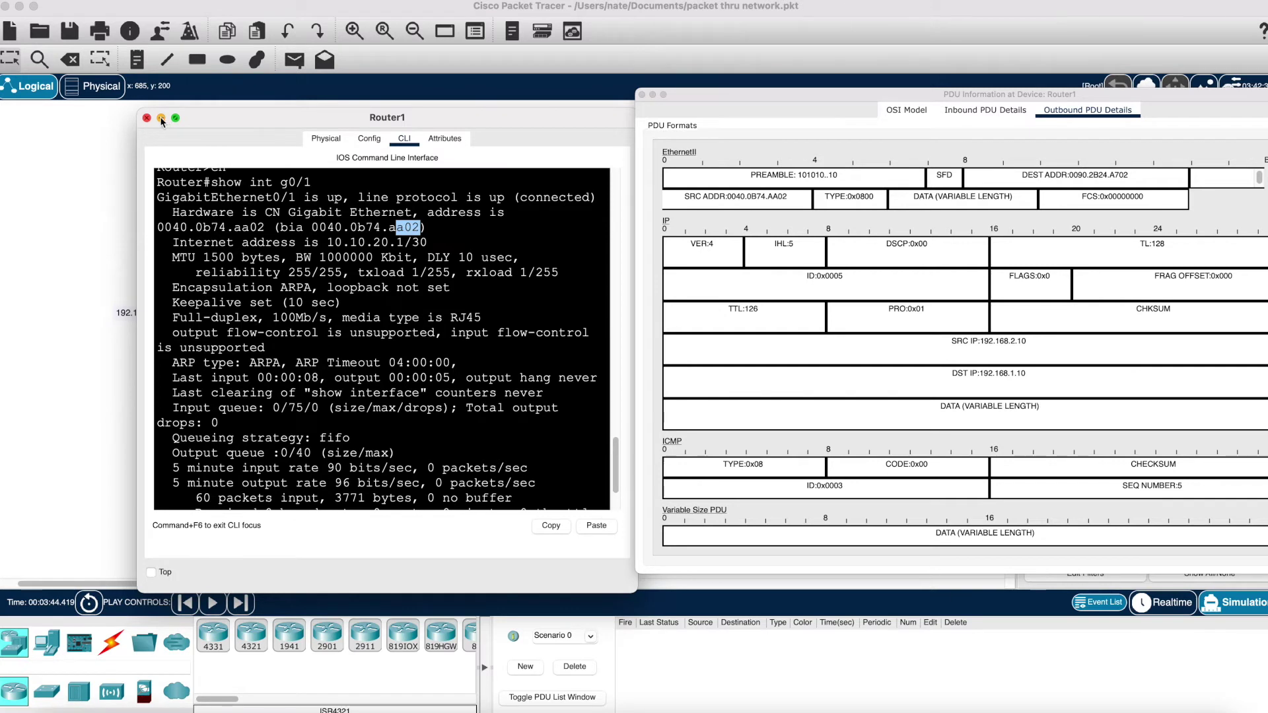
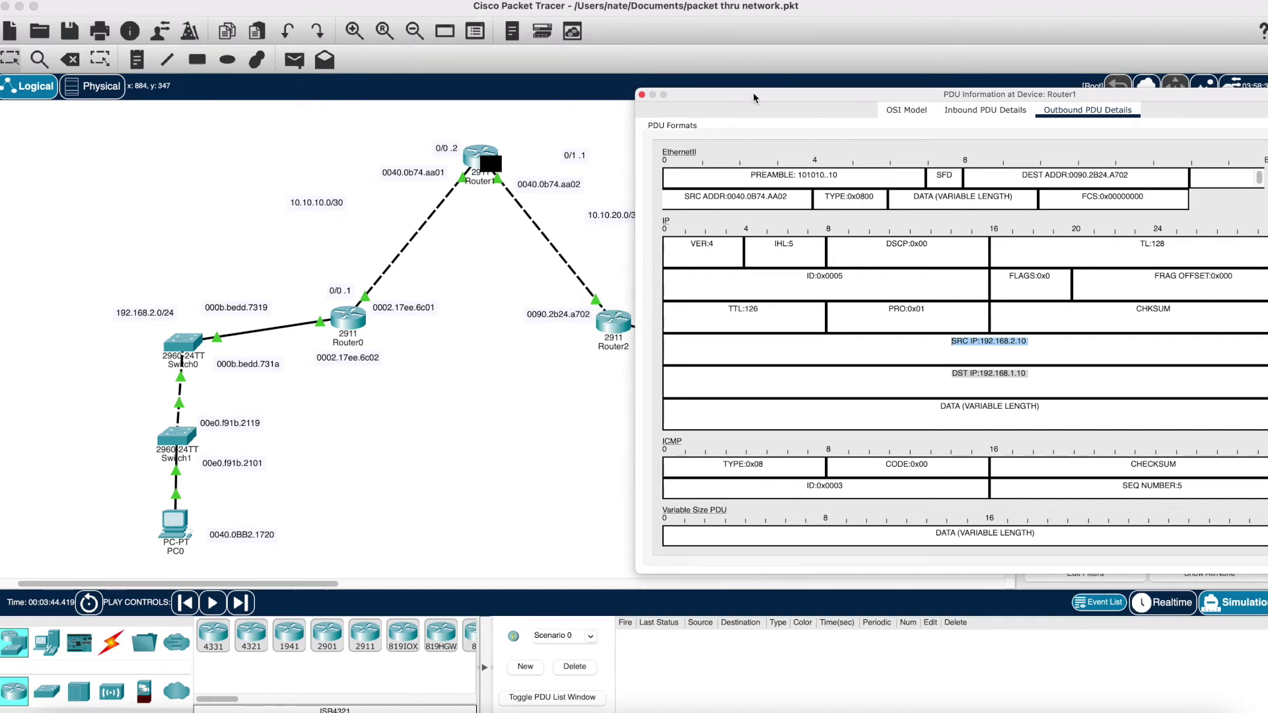
Close Router1's PDU details, advance the simulation one hop to Router2, and enlarge its outbound PDU details beside the topology
{"action": "left_click_drag", "start_coordinate": [754, 98], "coordinate": [612, 77]}
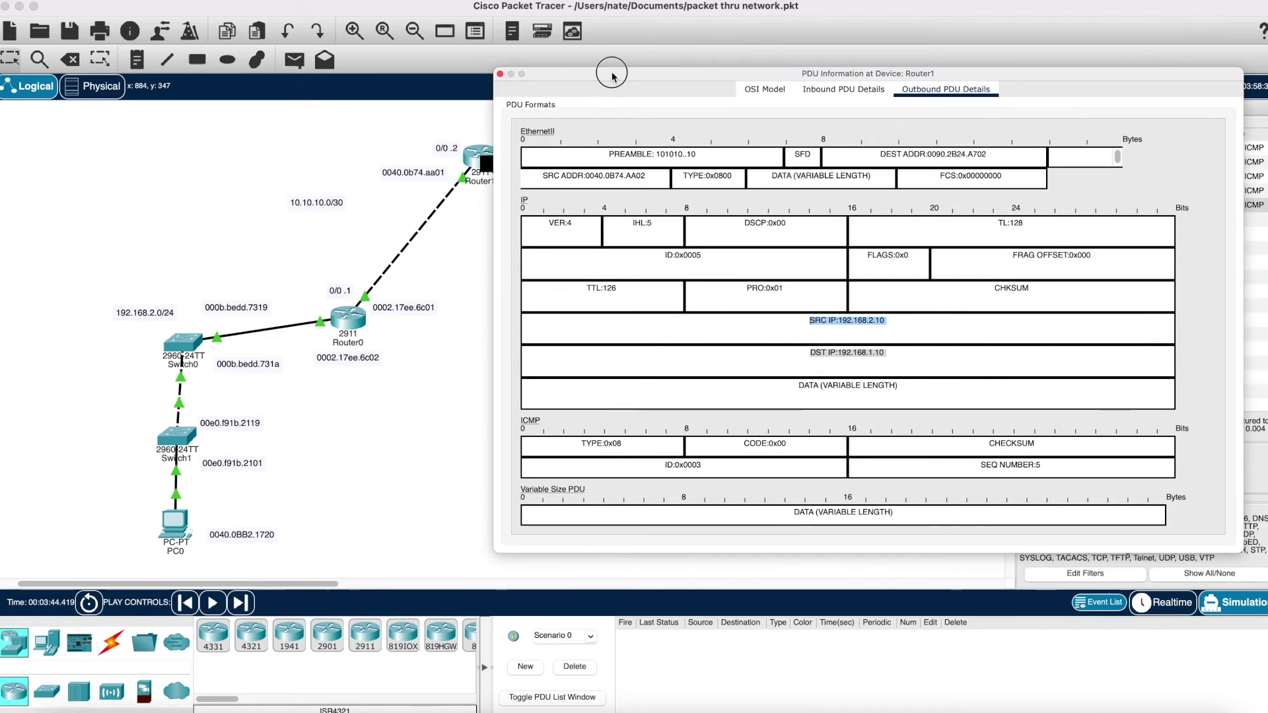
{"action": "left_click", "coordinate": [500, 75]}
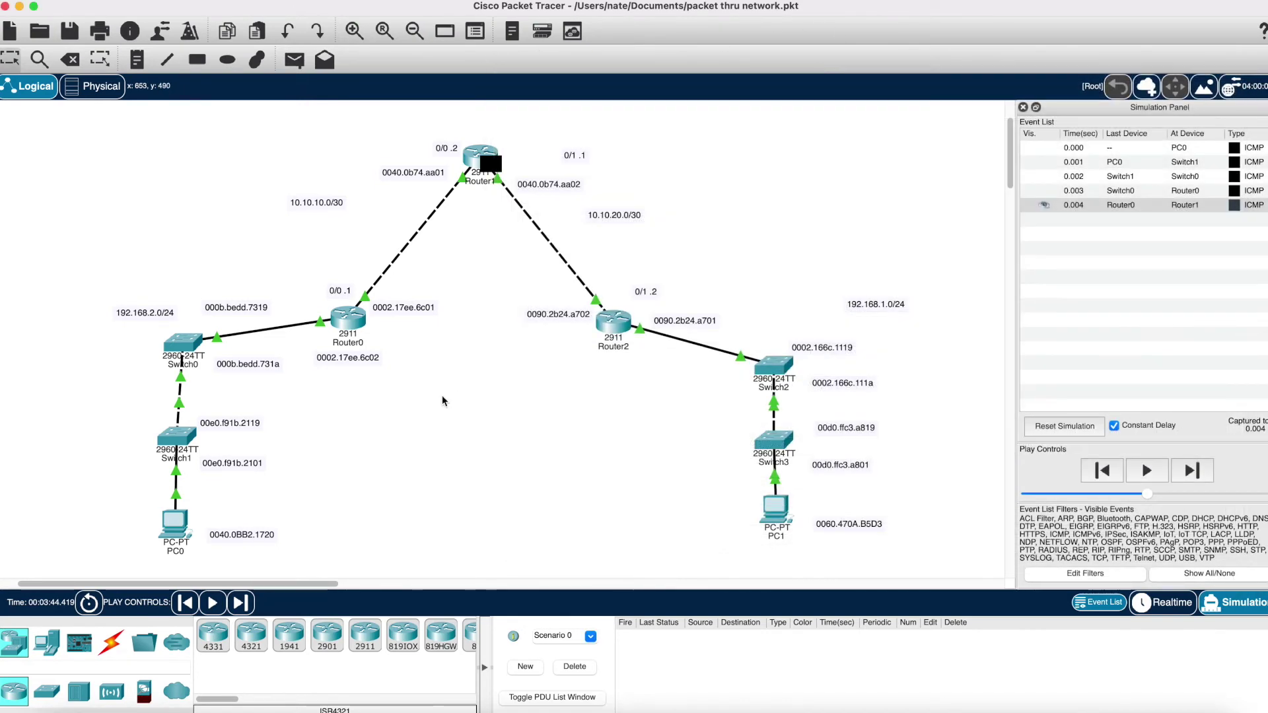
{"action": "left_click", "coordinate": [245, 602]}
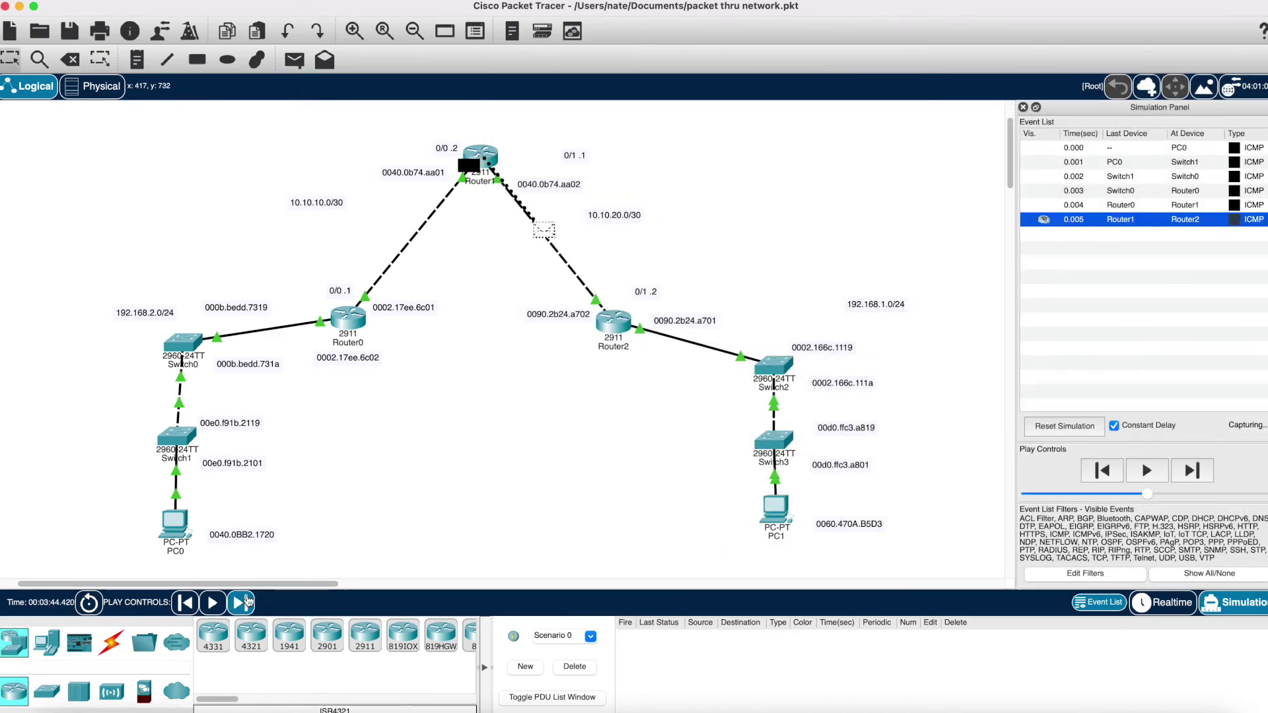
{"action": "left_click", "coordinate": [626, 330]}
{"action": "left_click", "coordinate": [712, 158]}
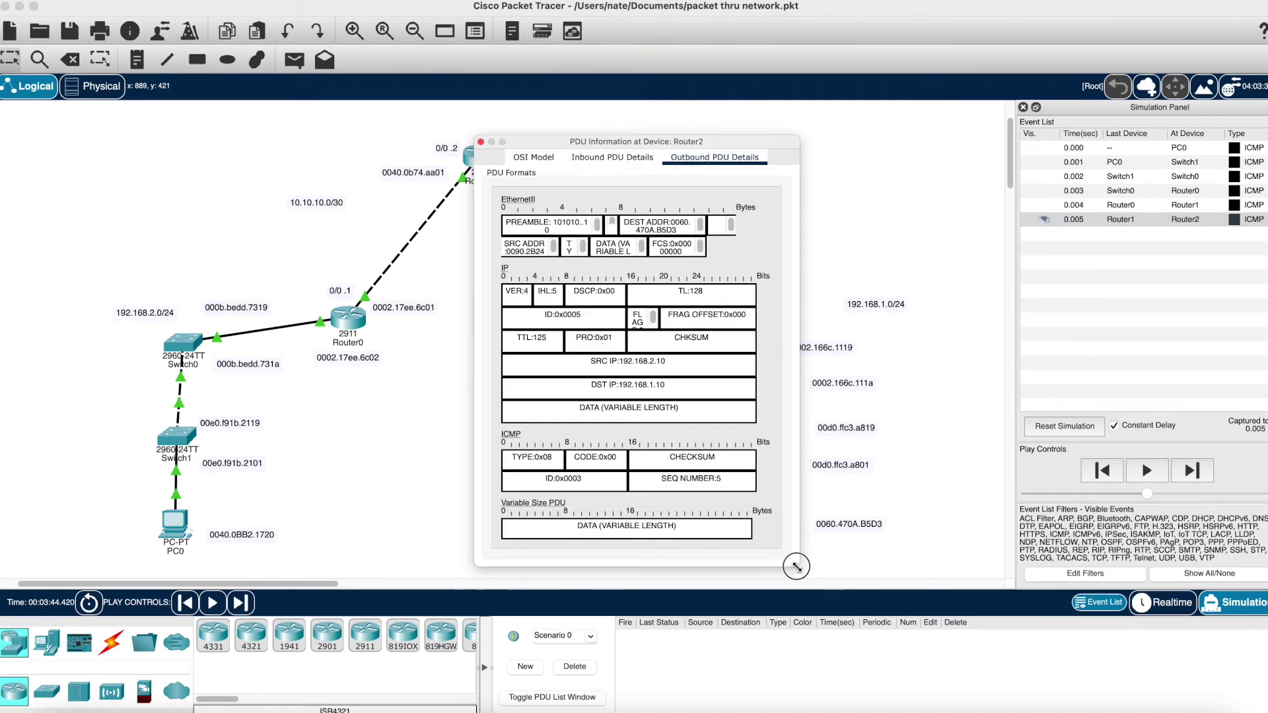
{"action": "left_click_drag", "start_coordinate": [798, 565], "coordinate": [958, 560]}
{"action": "left_click_drag", "start_coordinate": [700, 141], "coordinate": [1015, 97]}
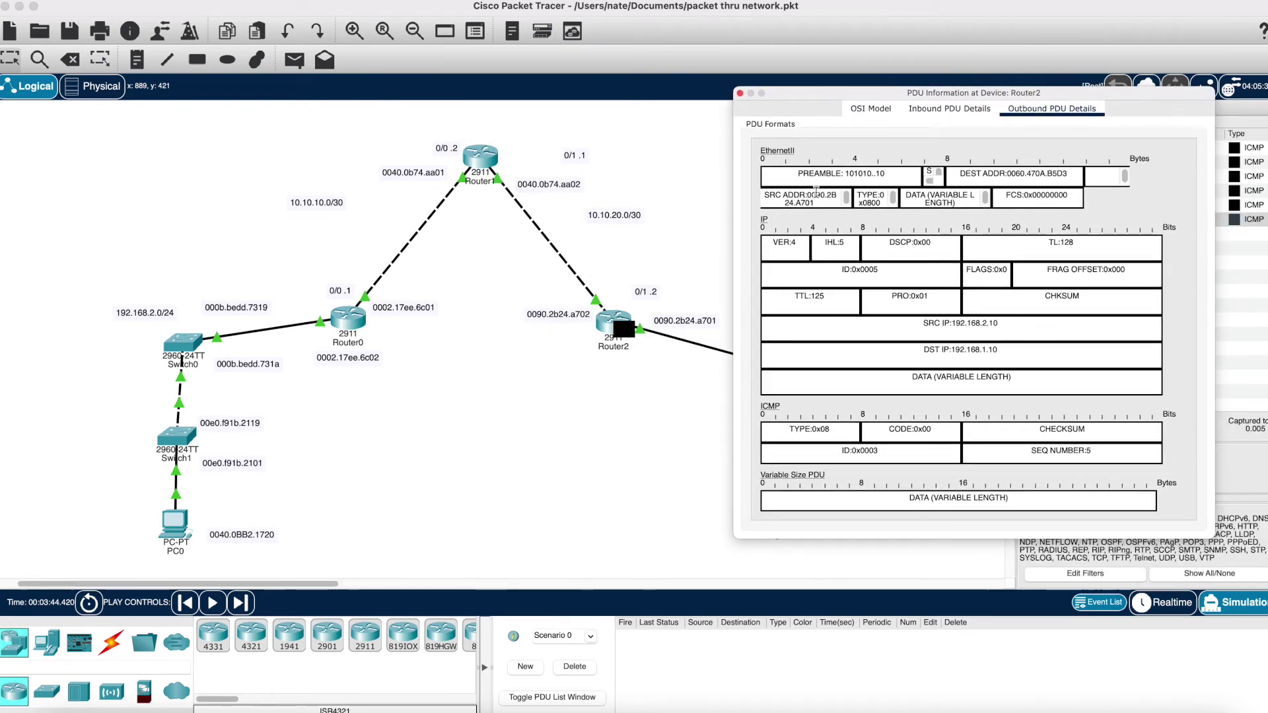
Compare the source and destination MAC addresses in Router2's outbound PDU details with the labels beside Router2 and PC1
{"action": "left_click_drag", "start_coordinate": [822, 203], "coordinate": [796, 203]}
{"action": "left_click_drag", "start_coordinate": [820, 94], "coordinate": [1013, 168]}
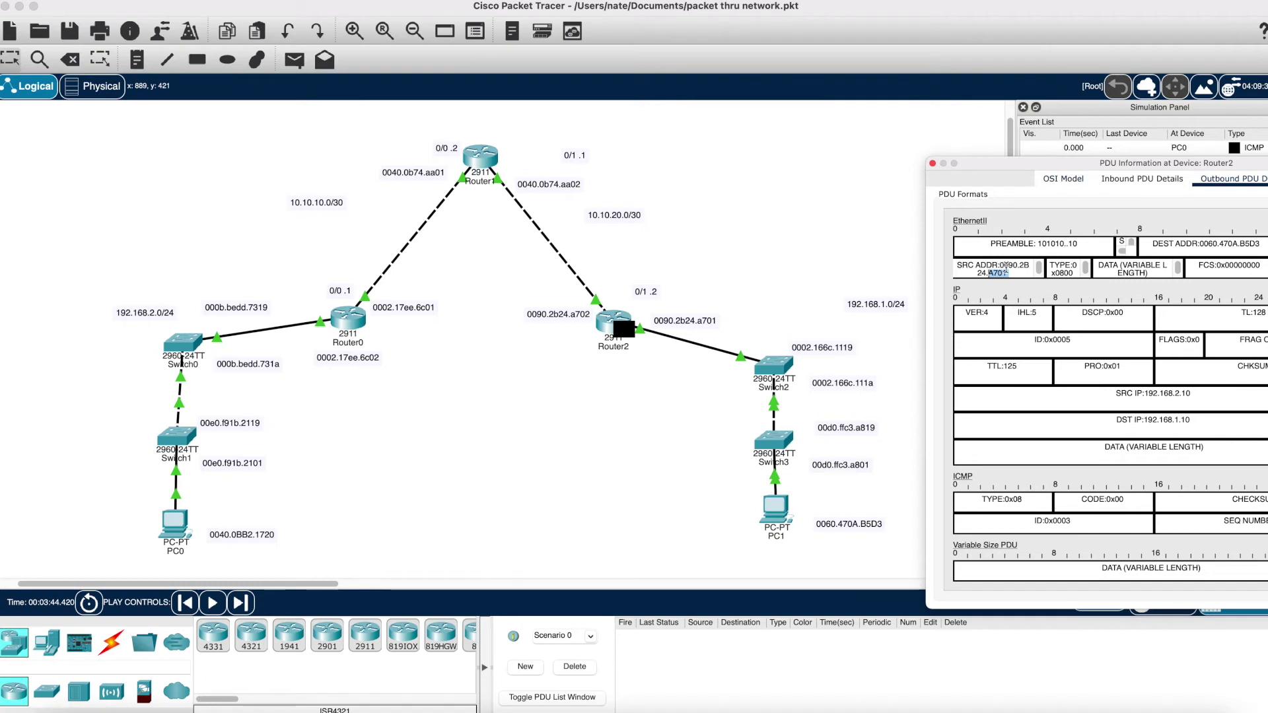
{"action": "left_click_drag", "start_coordinate": [1007, 270], "coordinate": [989, 271]}
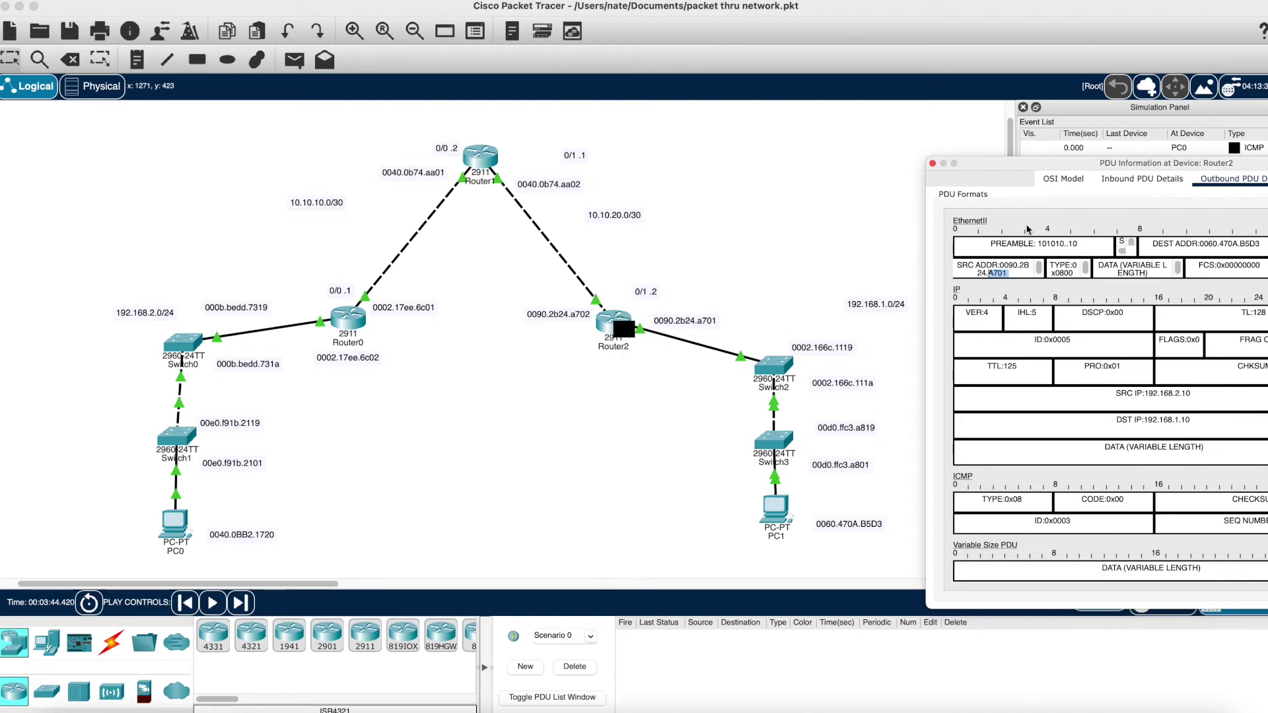
{"action": "left_click_drag", "start_coordinate": [1238, 247], "coordinate": [1260, 244]}
{"action": "left_click", "coordinate": [869, 526]}
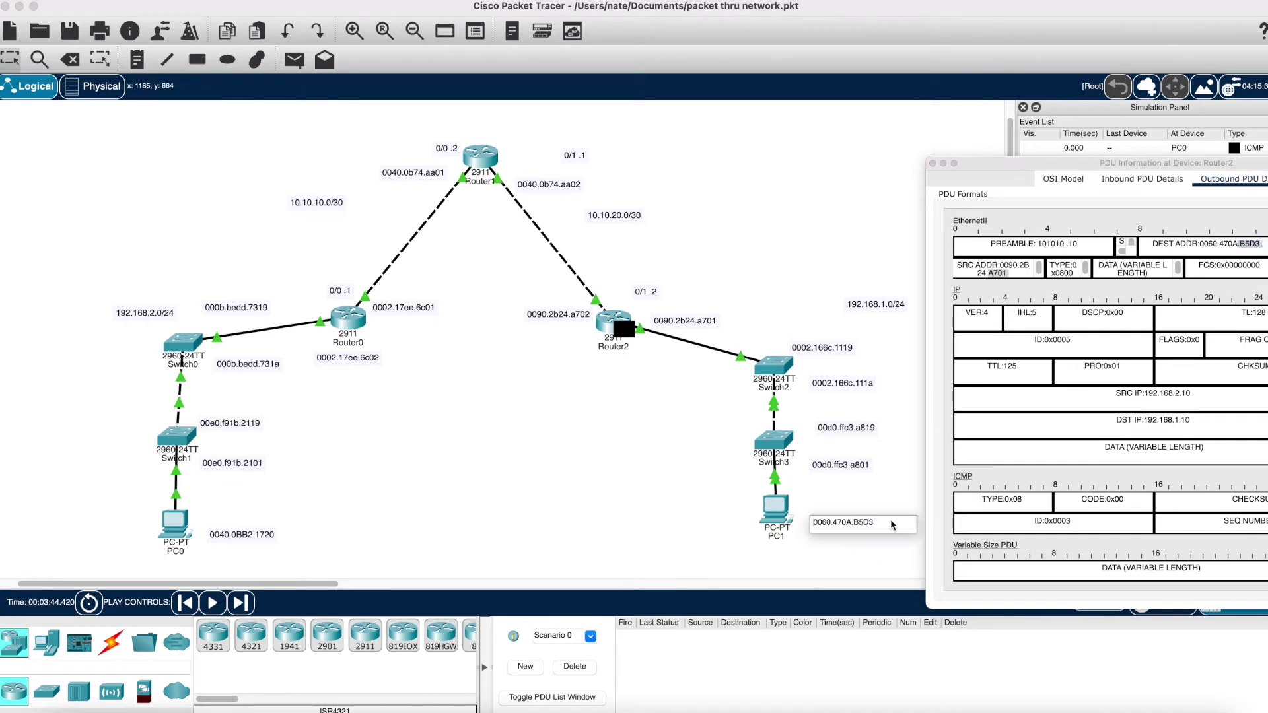
{"action": "left_click", "coordinate": [879, 543]}
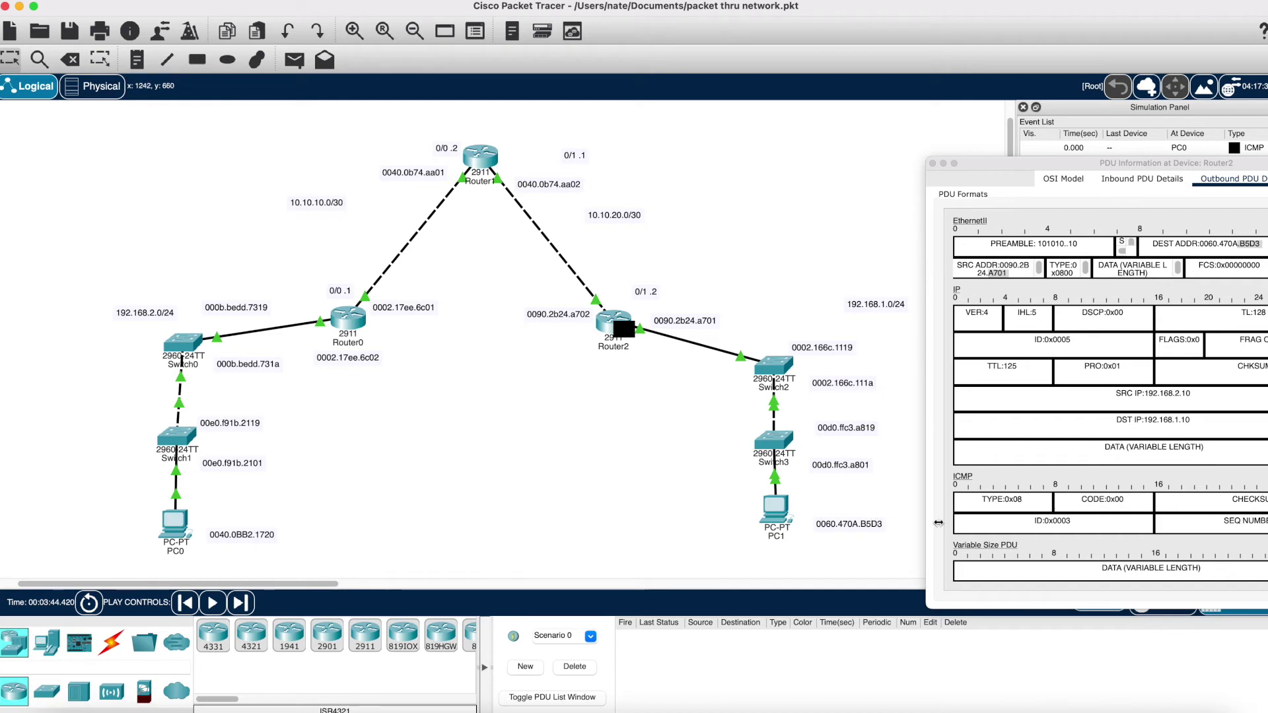
Check the destination IP address in Router2's outbound PDU details, moving them fully into view, and close them
{"action": "left_click_drag", "start_coordinate": [1128, 420], "coordinate": [1199, 421]}
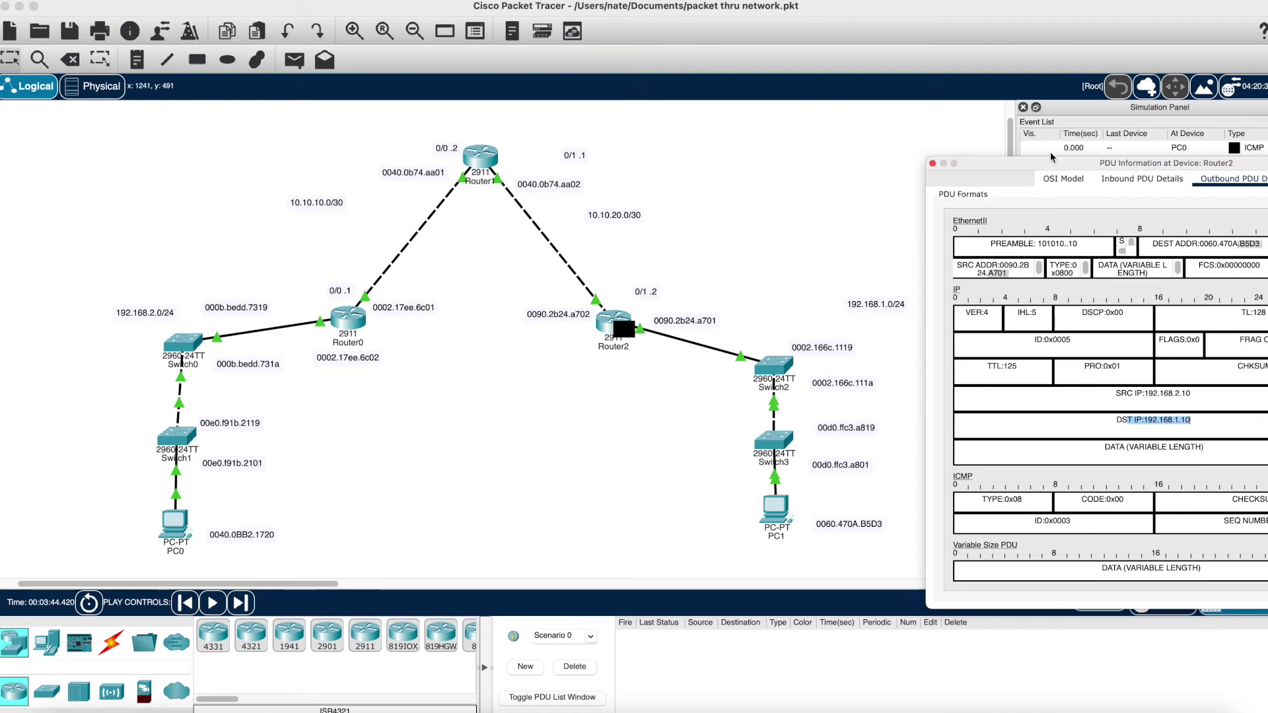
{"action": "left_click_drag", "start_coordinate": [1052, 165], "coordinate": [957, 141]}
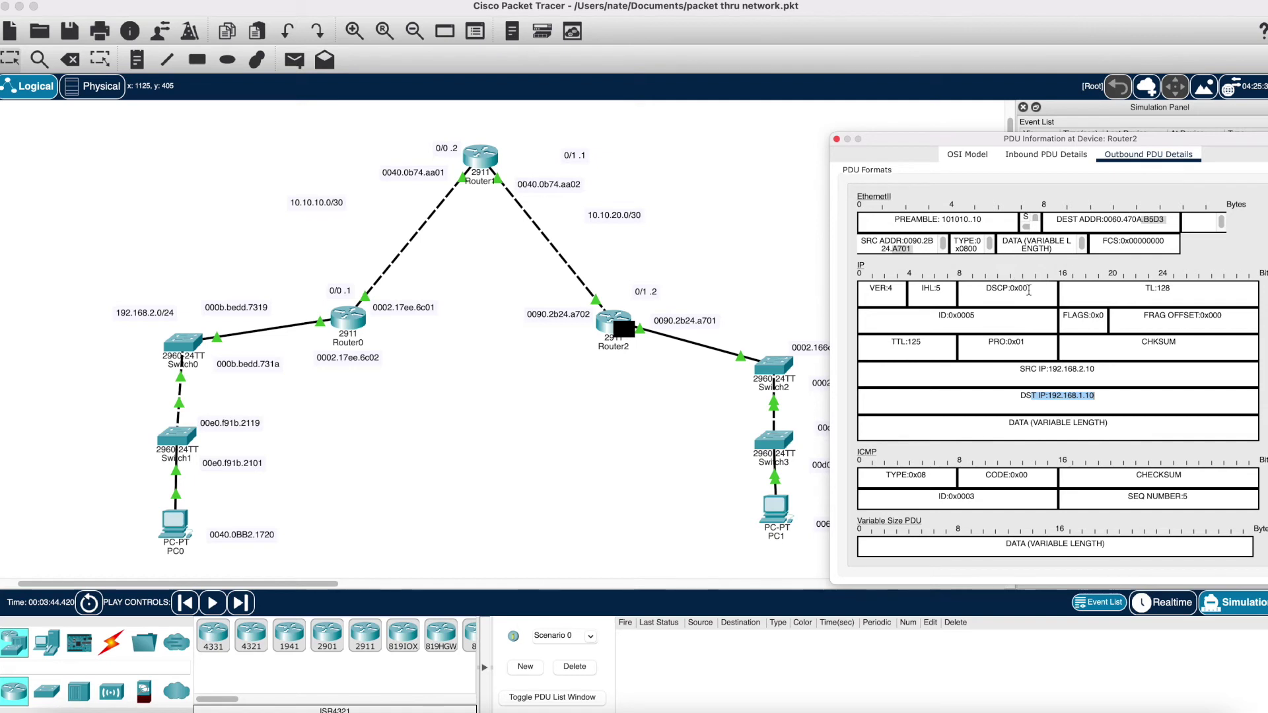
{"action": "left_click", "coordinate": [1057, 403]}
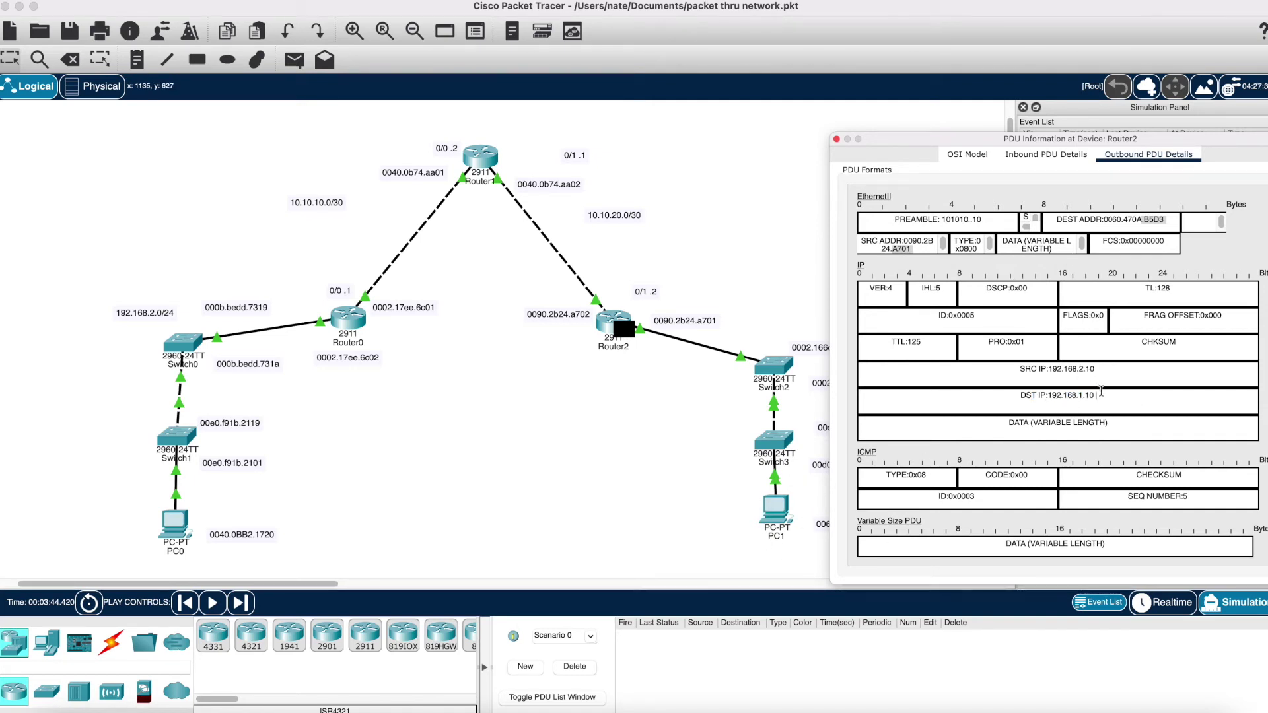
{"action": "left_click_drag", "start_coordinate": [1113, 394], "coordinate": [1039, 396]}
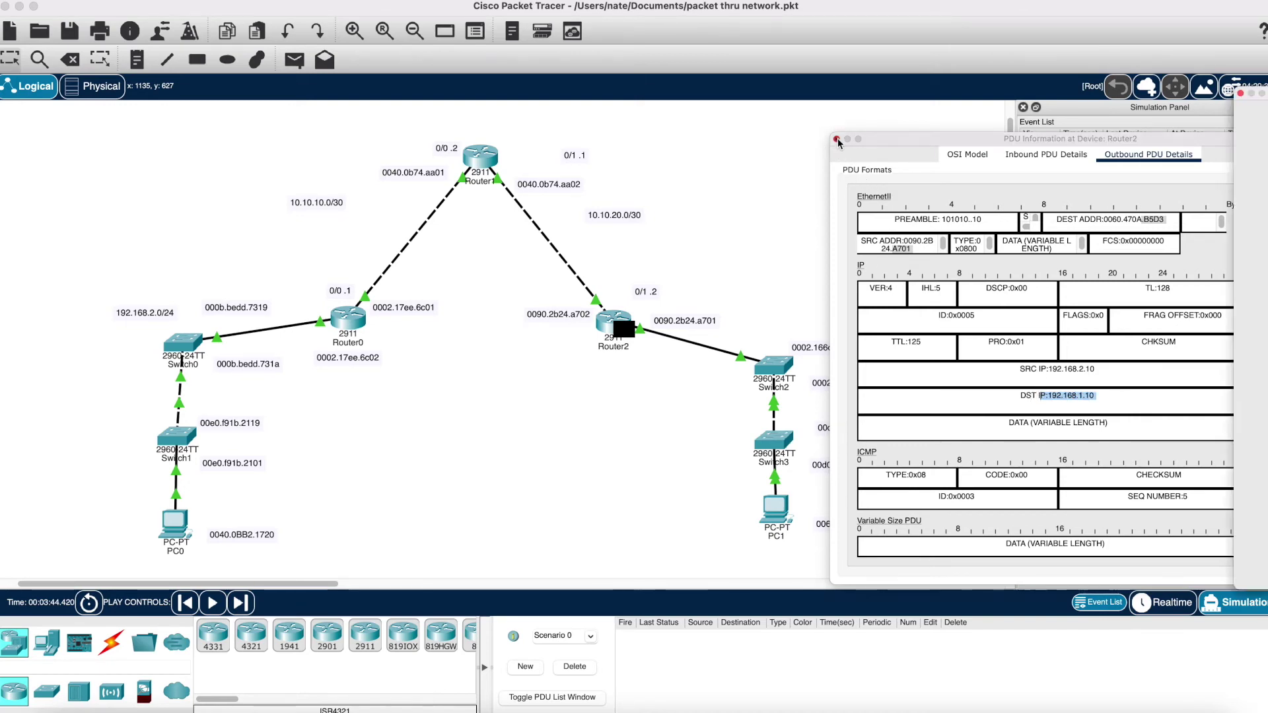
{"action": "left_click", "coordinate": [836, 139]}
Advance the simulation two hops, through Switch2 to Switch3, and enlarge Switch3's outbound PDU details
{"action": "left_click", "coordinate": [242, 602]}
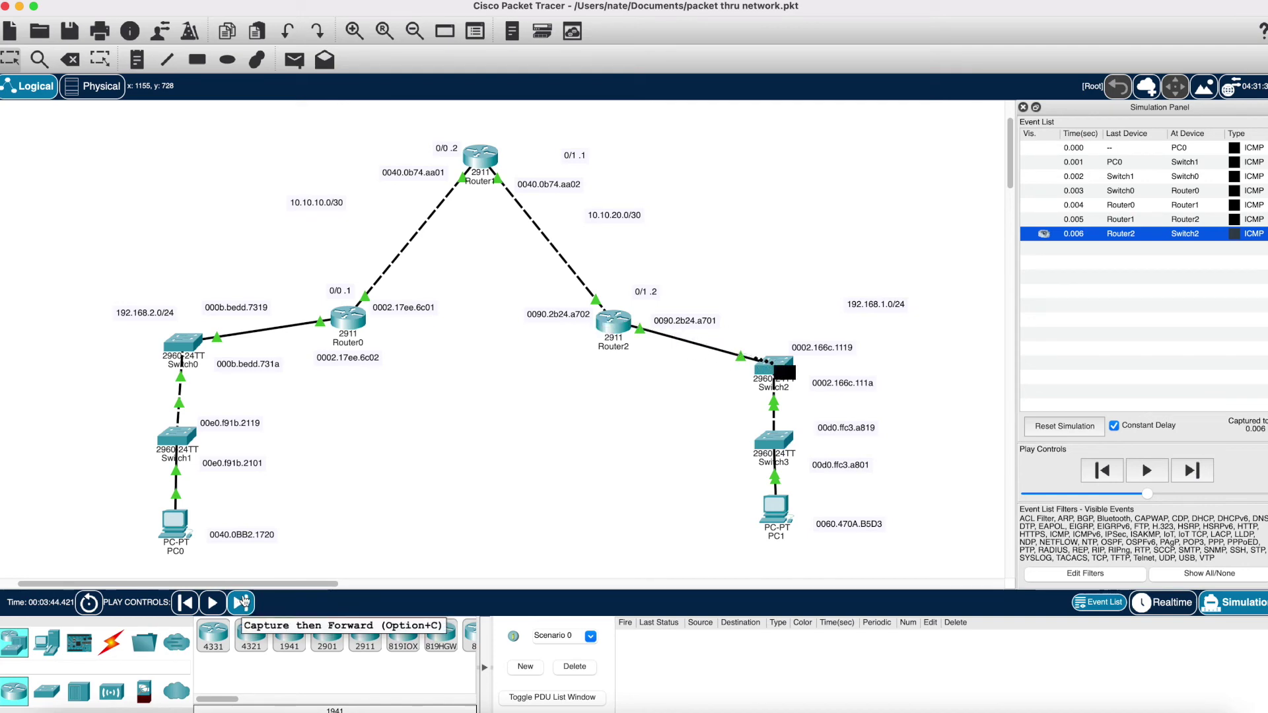
{"action": "mouse_move", "coordinate": [177, 437]}
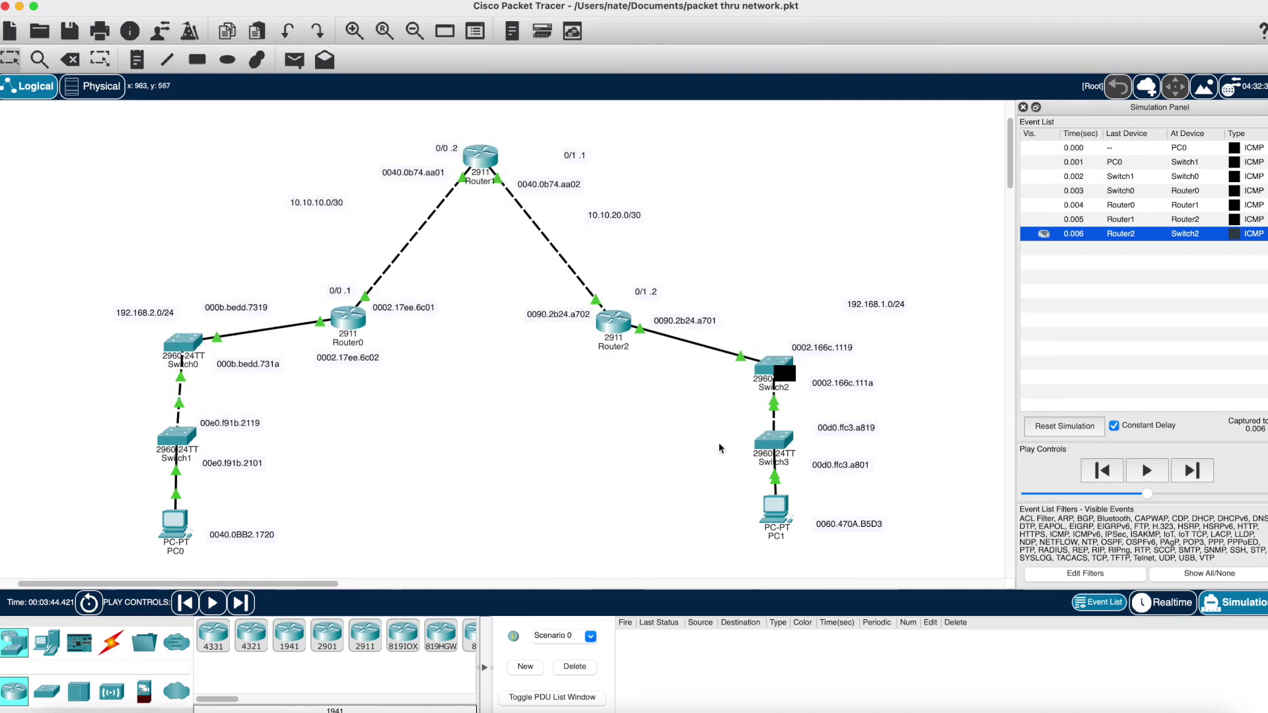
{"action": "left_click", "coordinate": [242, 604]}
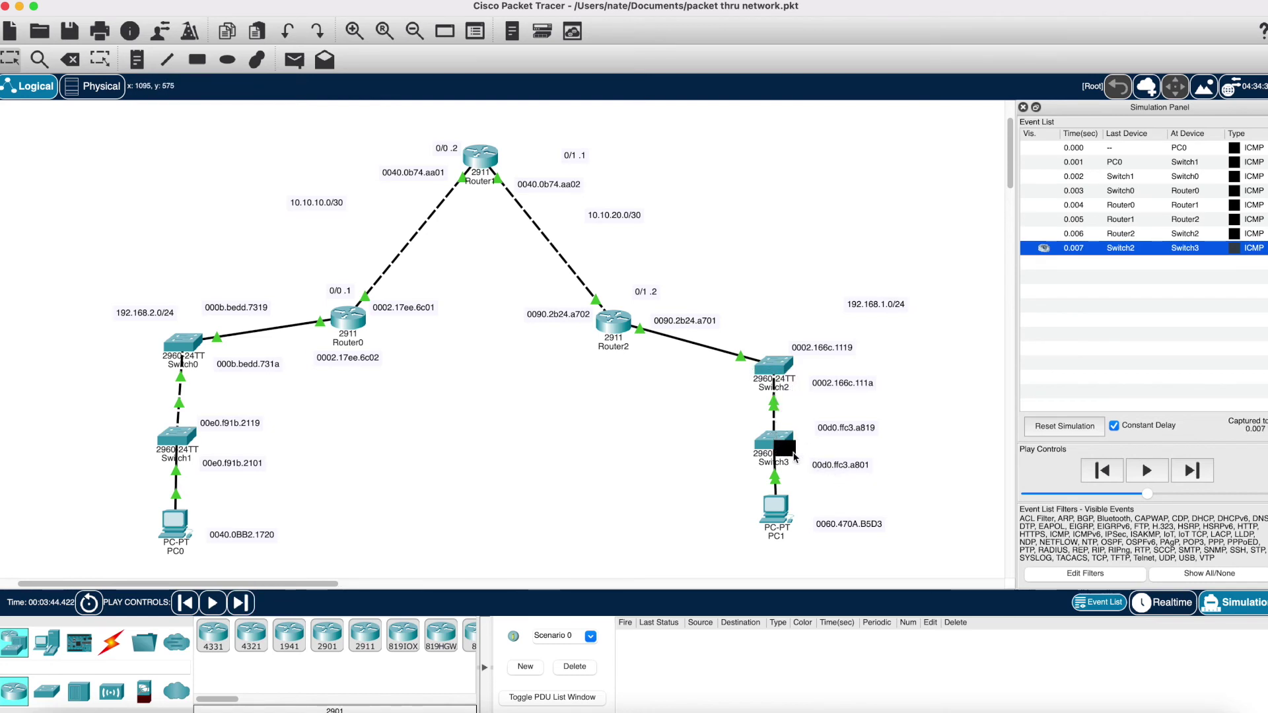
{"action": "left_click", "coordinate": [789, 450]}
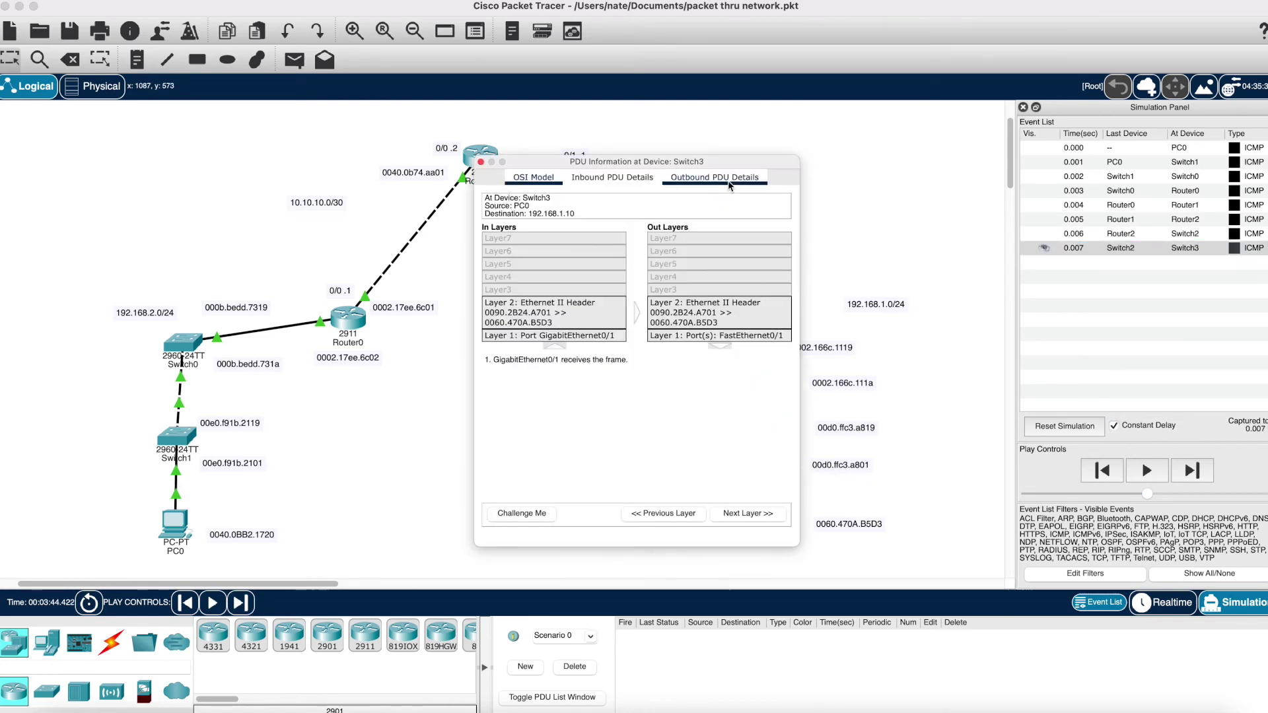
{"action": "left_click", "coordinate": [715, 177]}
{"action": "left_click_drag", "start_coordinate": [965, 573], "coordinate": [1233, 608]}
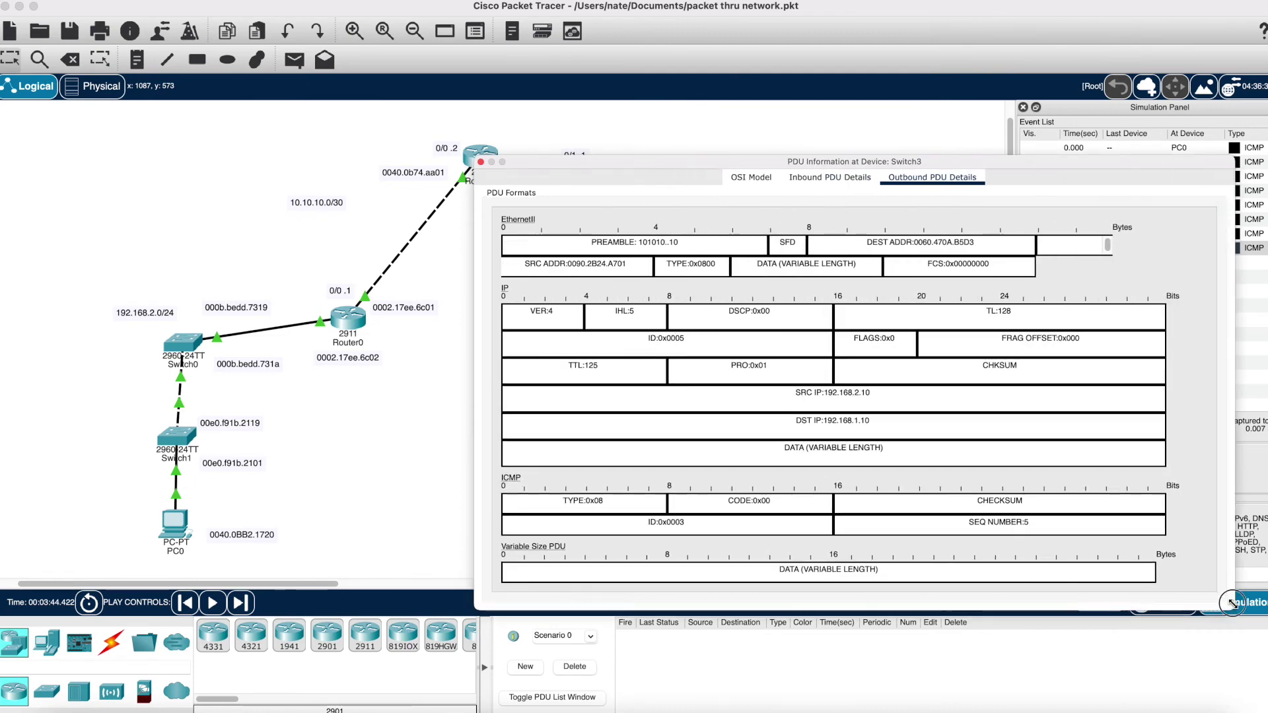
Uncover PC1's MAC label, check it and the IP addresses against Switch3's outbound PDU details, and close the details
{"action": "left_click_drag", "start_coordinate": [616, 164], "coordinate": [941, 156]}
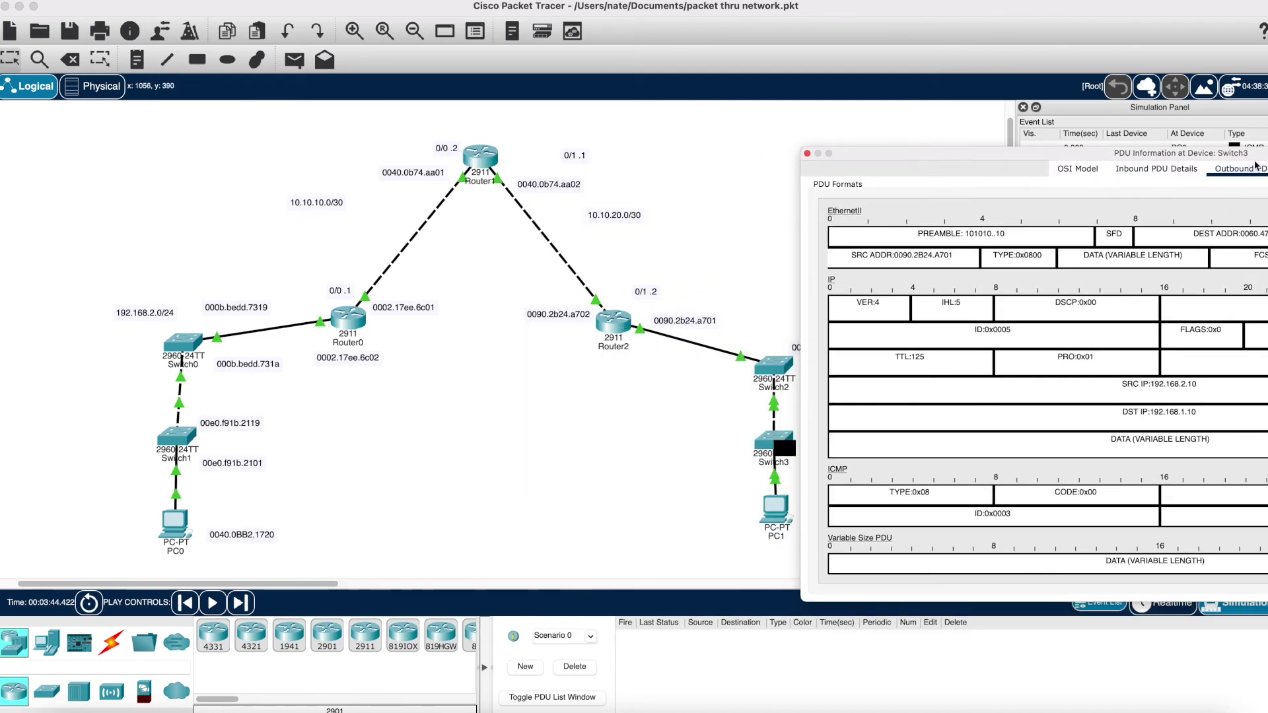
{"action": "left_click_drag", "start_coordinate": [1226, 164], "coordinate": [594, 43]}
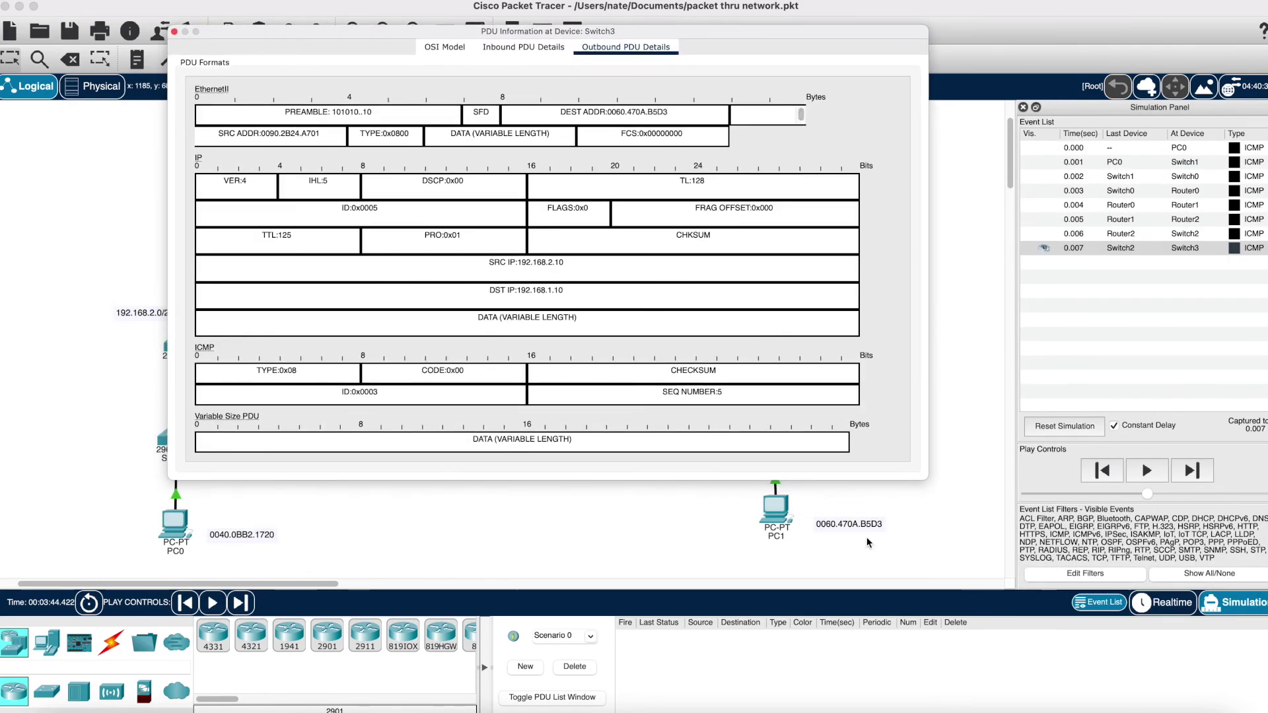
{"action": "left_click_drag", "start_coordinate": [484, 37], "coordinate": [772, 42]}
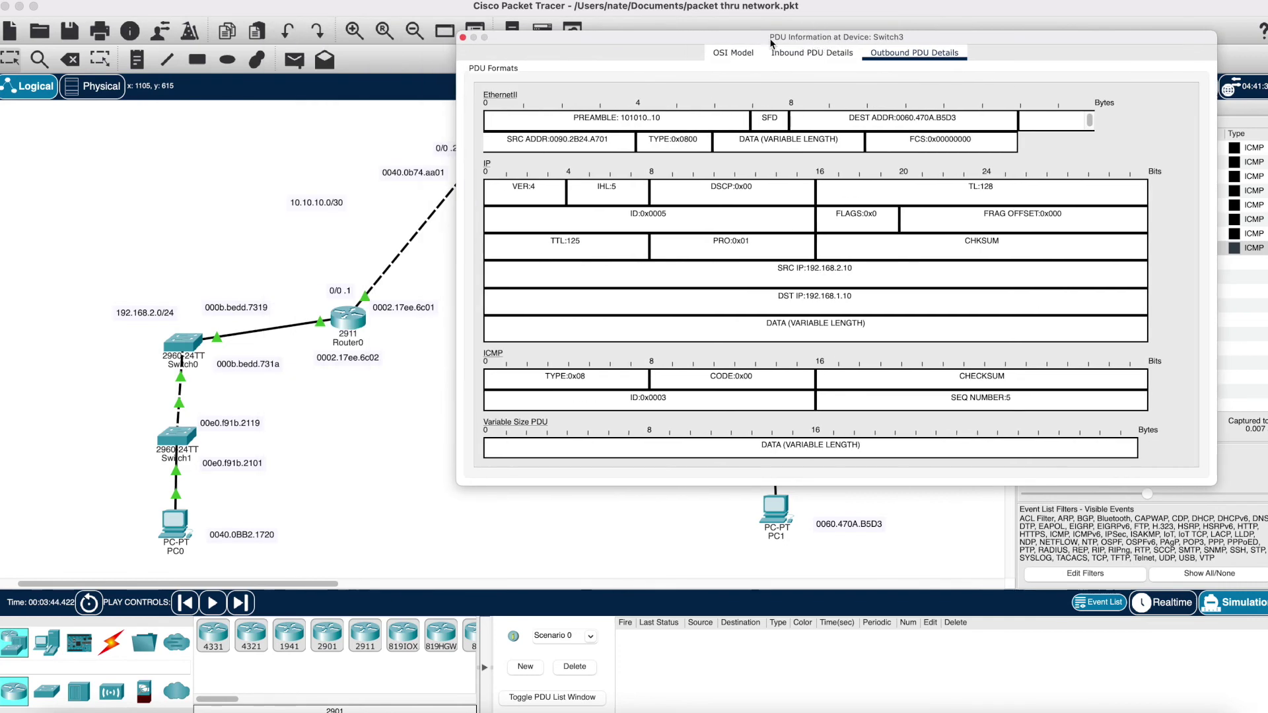
{"action": "left_click_drag", "start_coordinate": [855, 296], "coordinate": [776, 296]}
{"action": "left_click", "coordinate": [781, 267]}
{"action": "left_click", "coordinate": [463, 37]}
Advance the simulation hop by hop to PC1 and back along the same path until the reply reaches PC0
{"action": "left_click", "coordinate": [238, 601]}
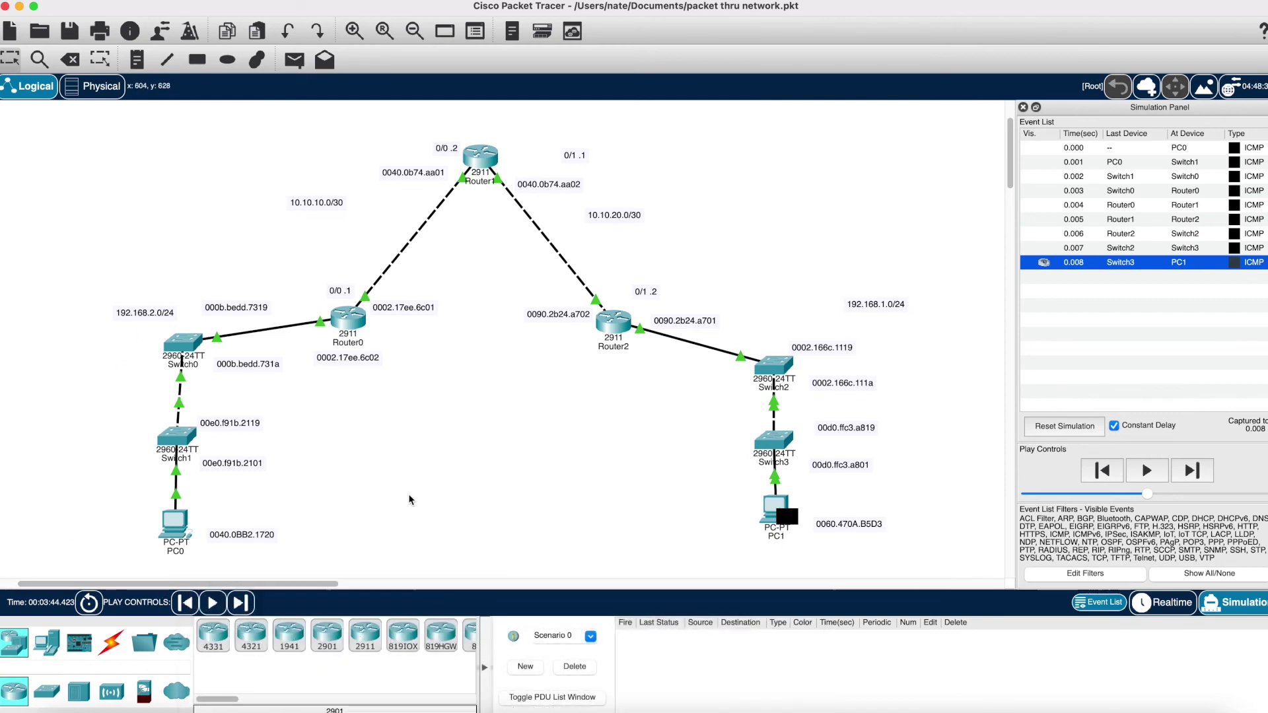
{"action": "left_click", "coordinate": [241, 611]}
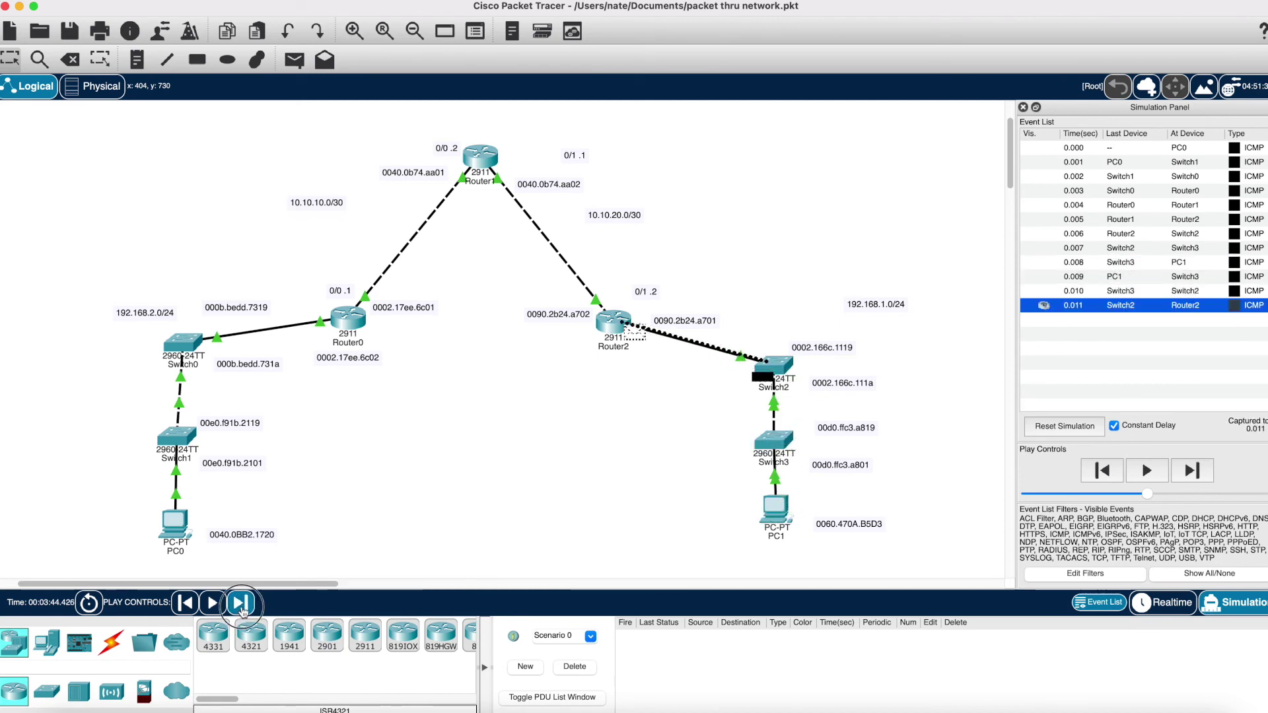
{"action": "left_click", "coordinate": [241, 611]}
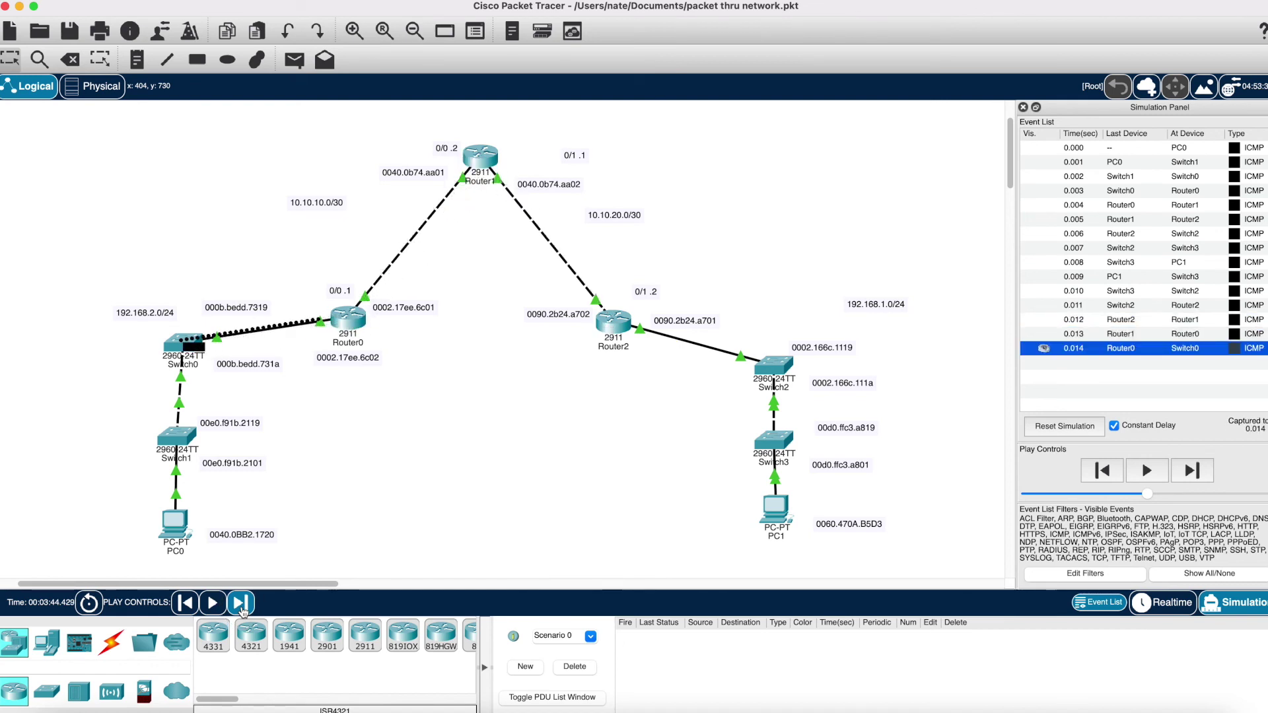
{"action": "left_click", "coordinate": [241, 605]}
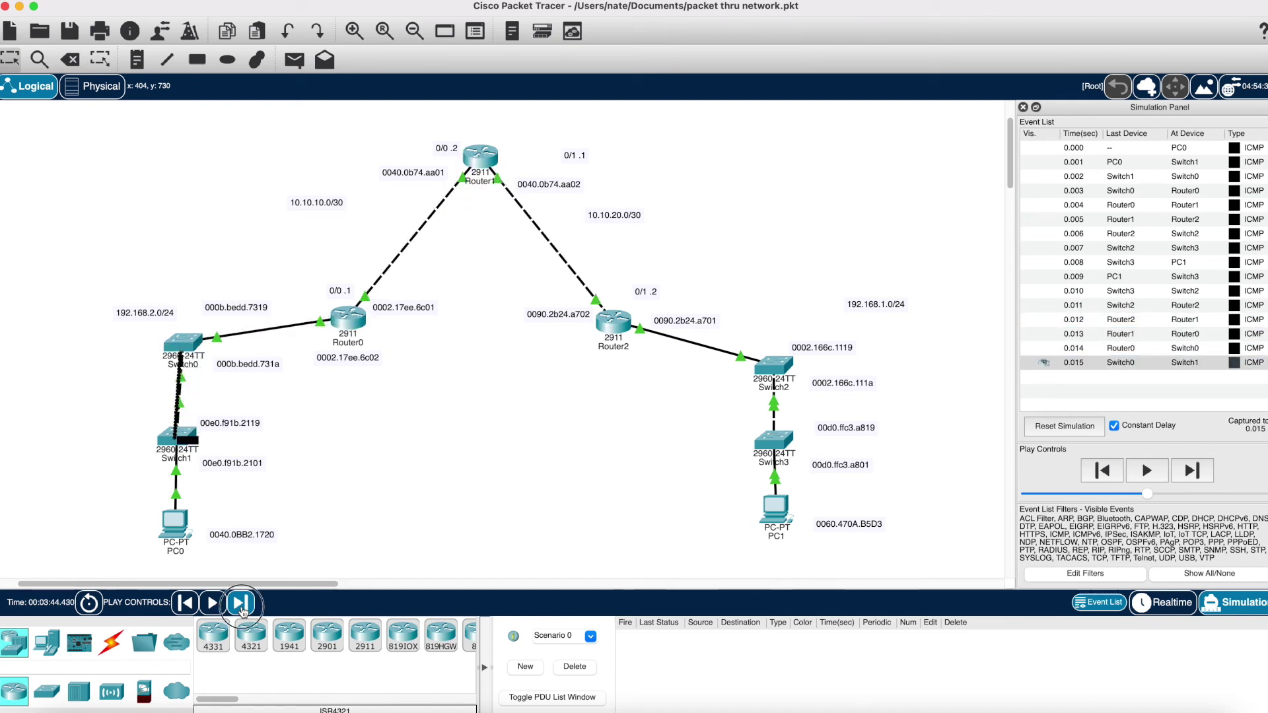
{"action": "left_click", "coordinate": [241, 604]}
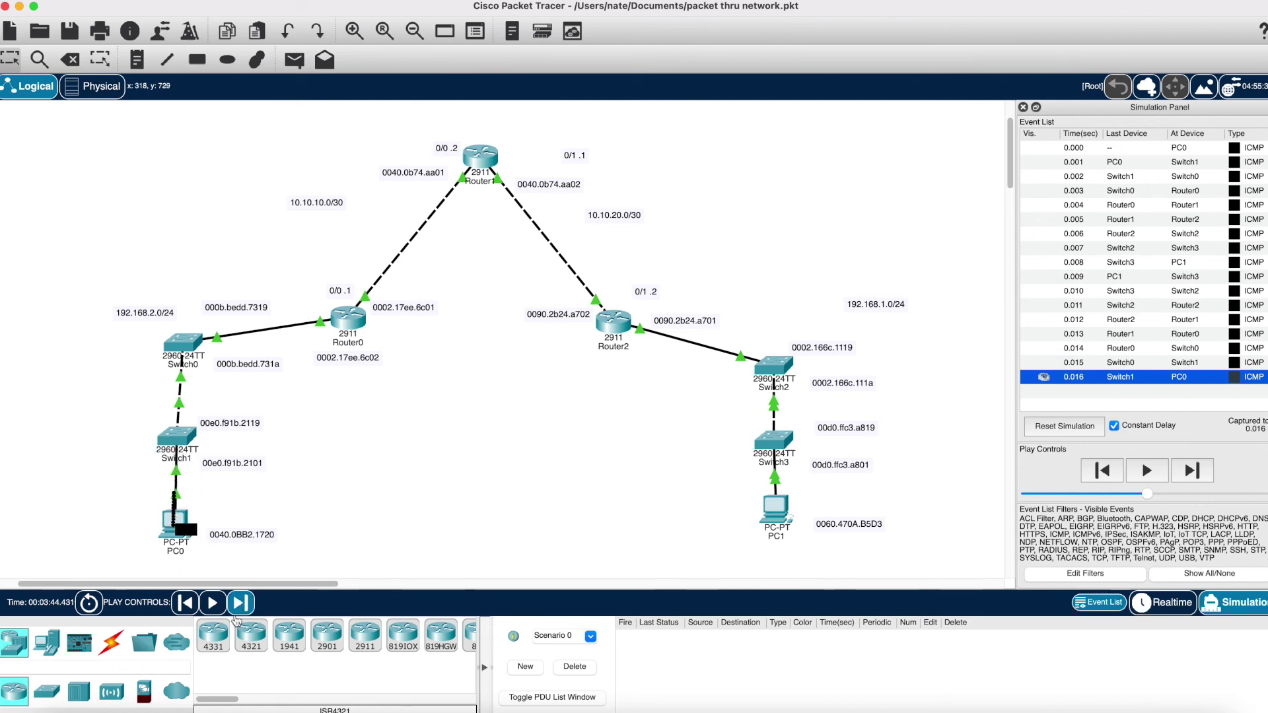
View the PDU information at PC0, check the newest ping reply in PC0's command prompt, and close both windows
{"action": "left_click", "coordinate": [186, 529]}
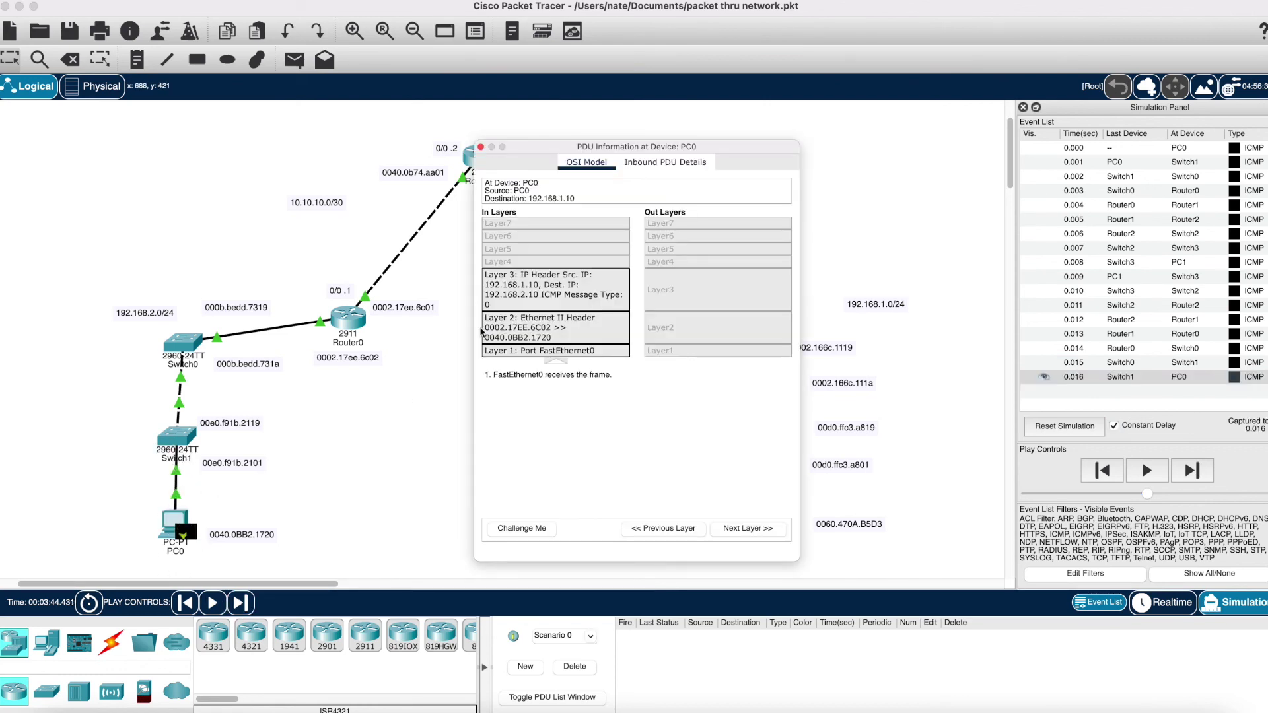
{"action": "left_click", "coordinate": [481, 146]}
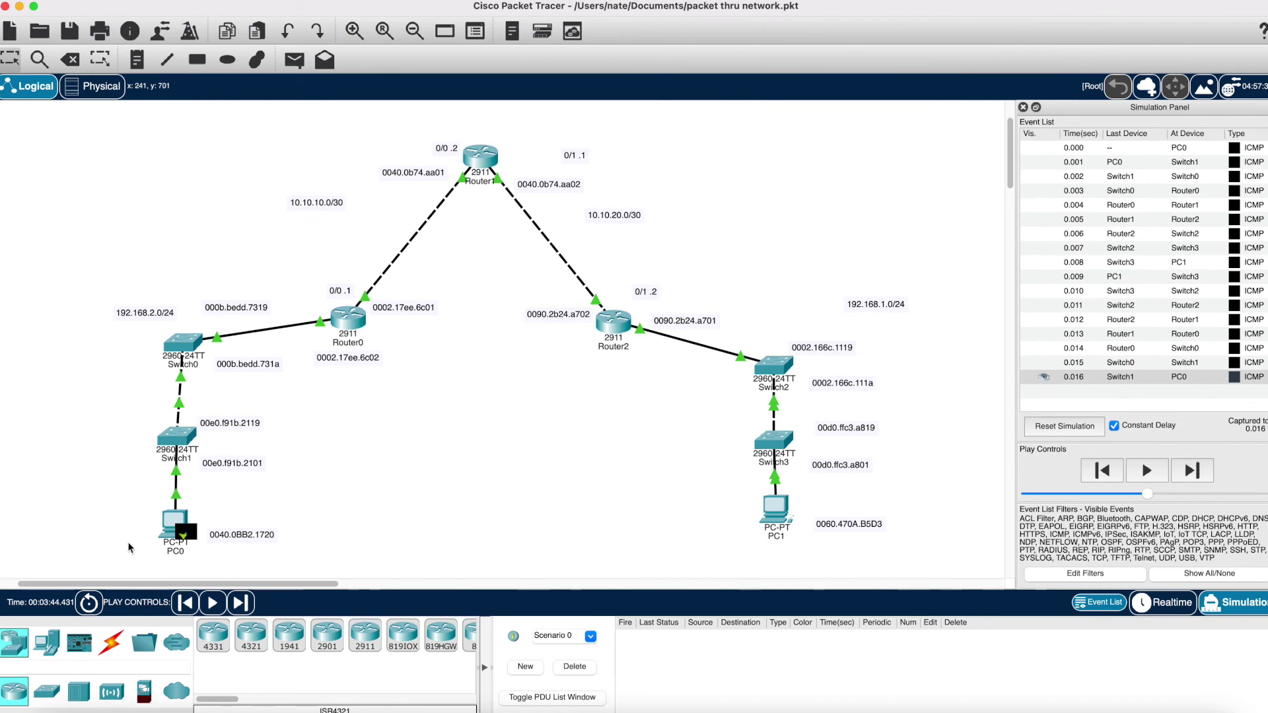
{"action": "left_click", "coordinate": [180, 516]}
{"action": "left_click", "coordinate": [693, 184]}
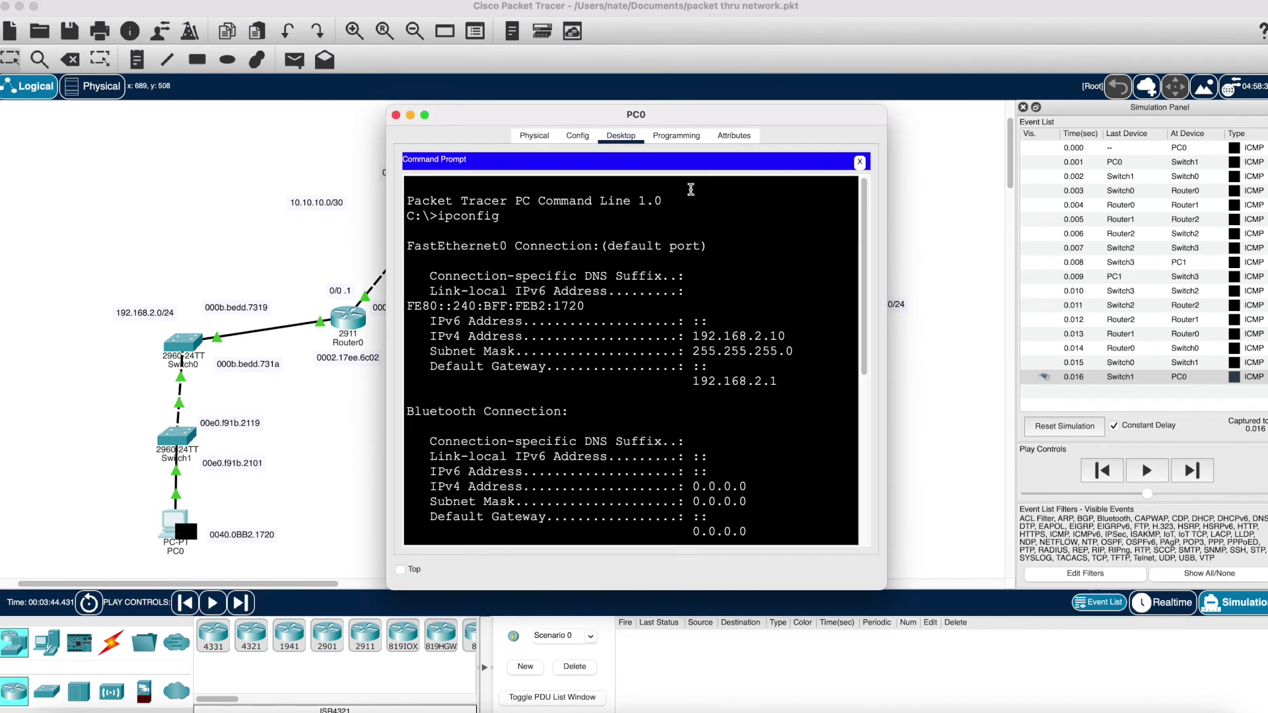
{"action": "left_click_drag", "start_coordinate": [797, 527], "coordinate": [404, 526]}
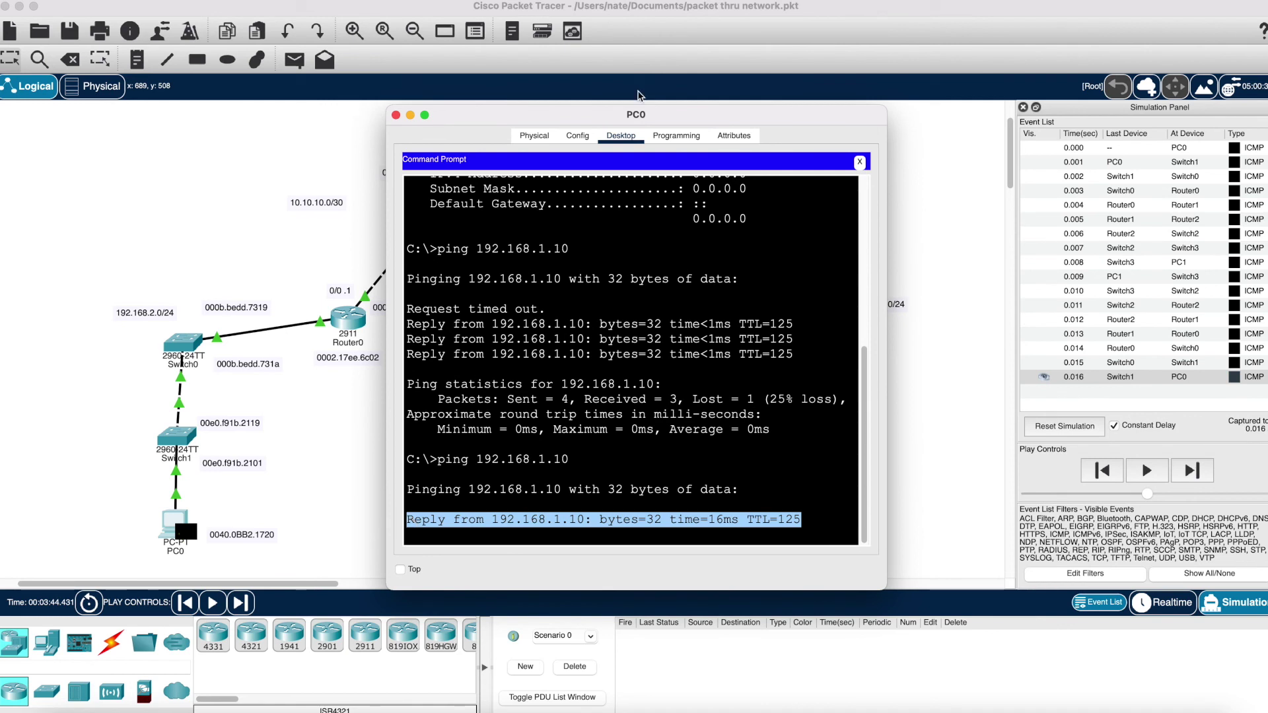
{"action": "left_click", "coordinate": [396, 116]}
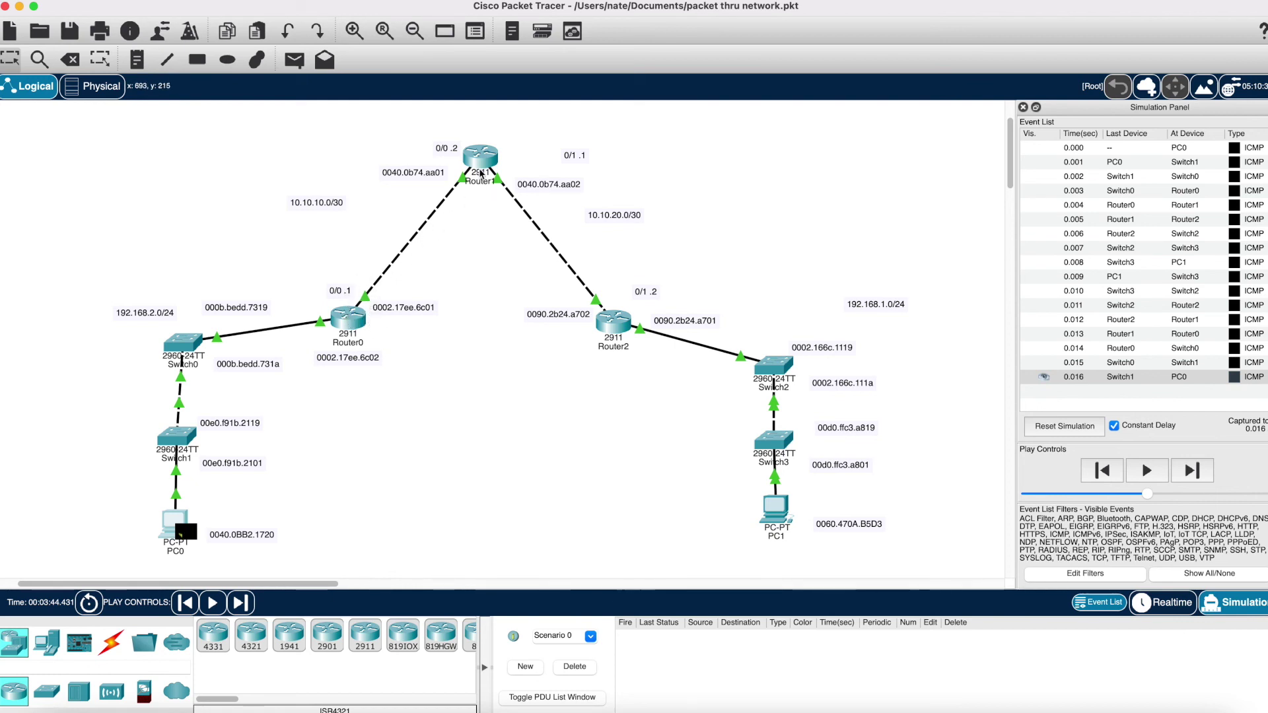
{"action": "mouse_move", "coordinate": [477, 160]}
{"action": "left_click", "coordinate": [863, 11]}
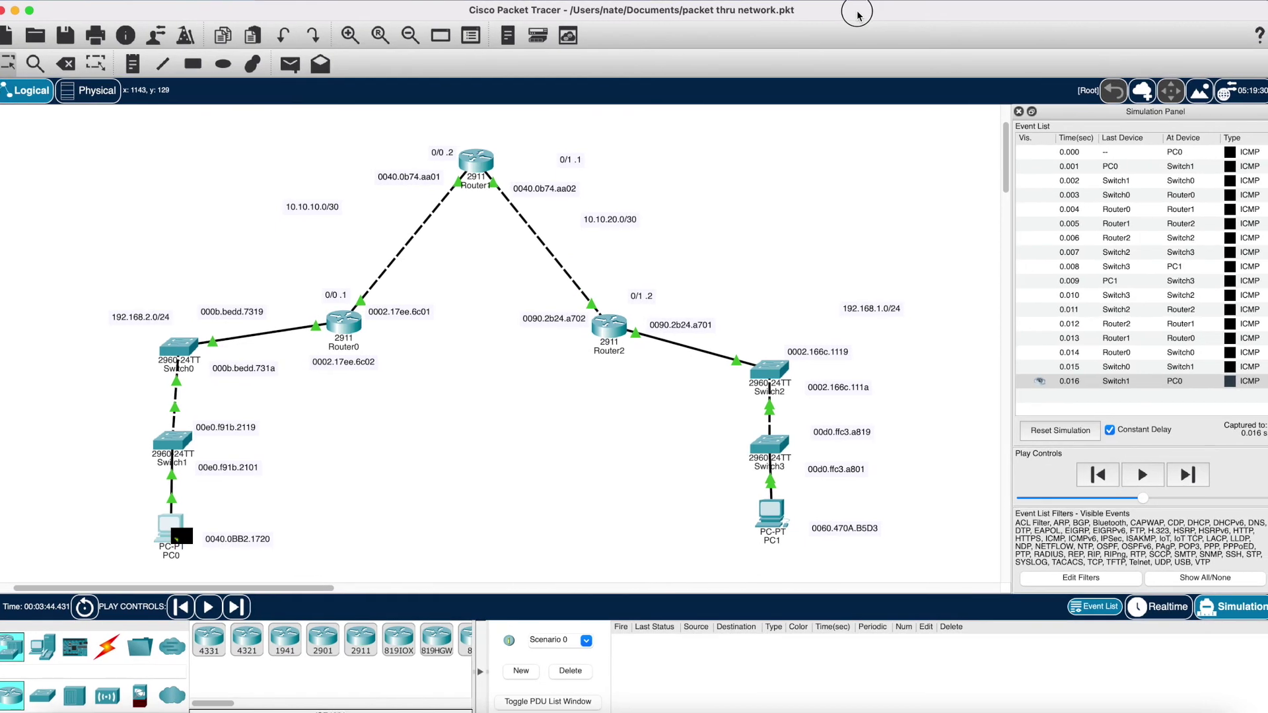